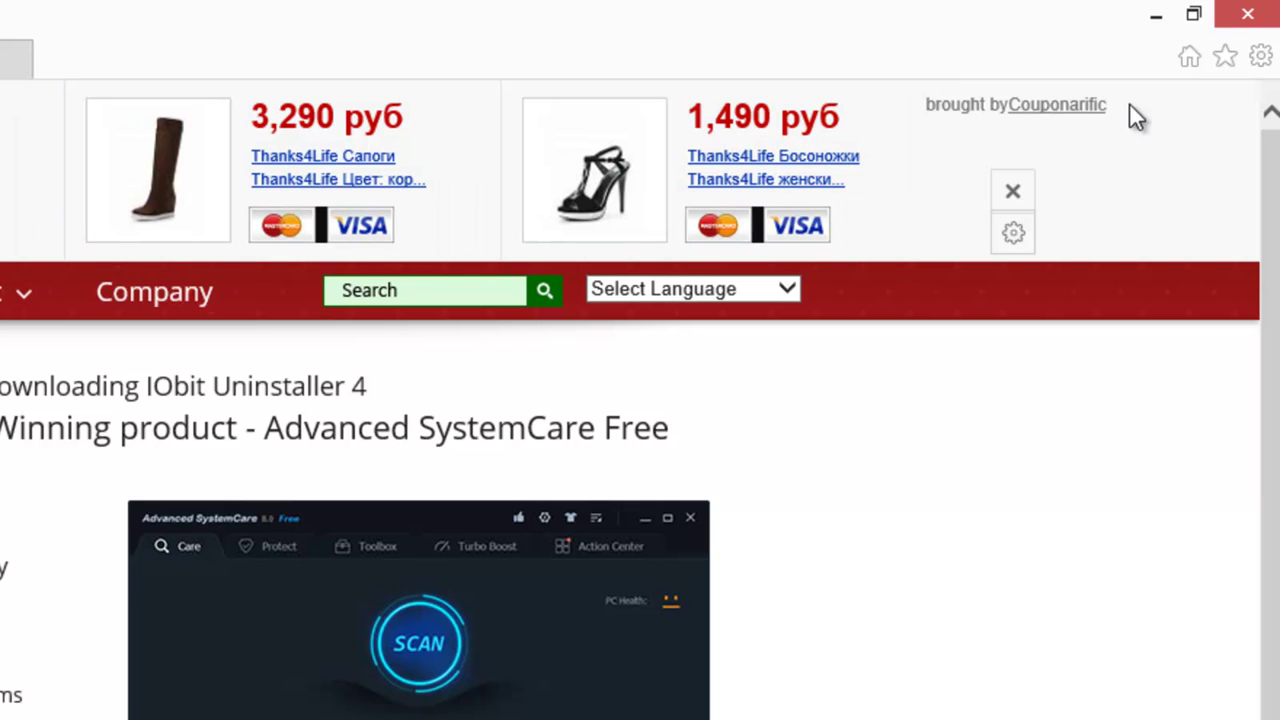
Highlight the Couponarific attribution on the injected shopping ads in Internet Explorer and on the Sears page in Firefox
{"action": "left_click_drag", "start_coordinate": [1025, 113], "coordinate": [926, 109]}
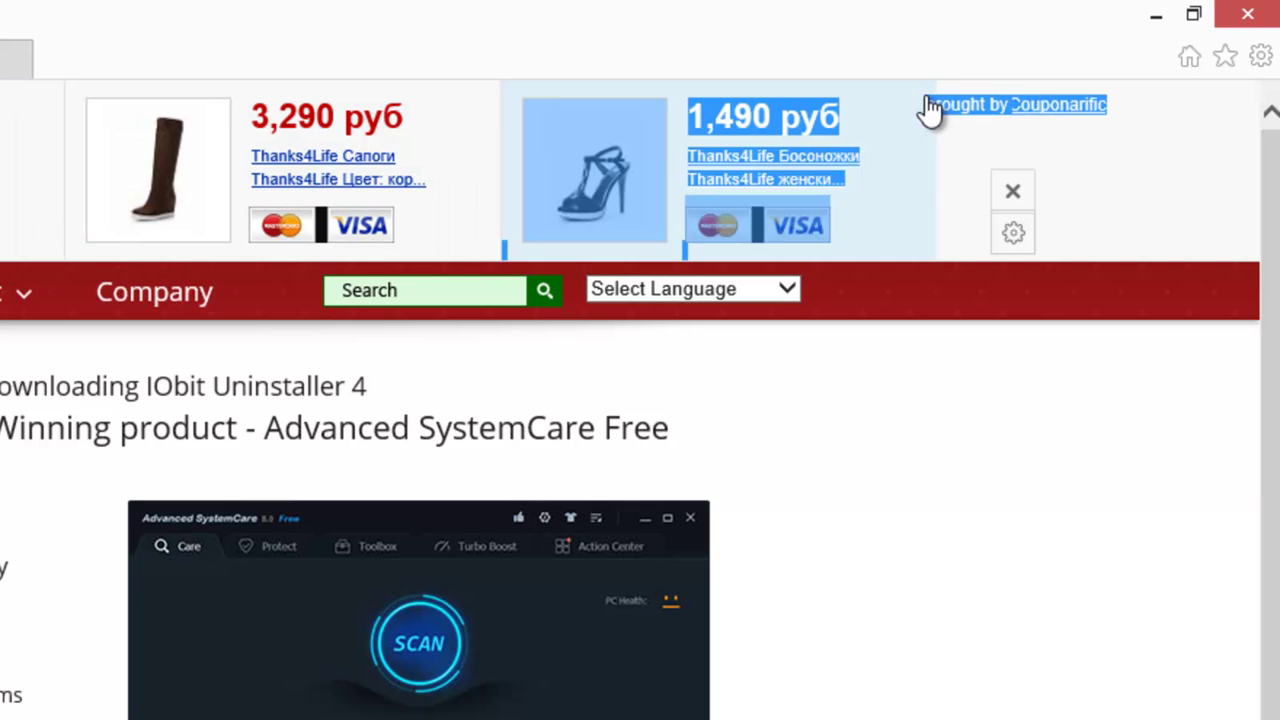
{"action": "left_click", "coordinate": [1139, 121]}
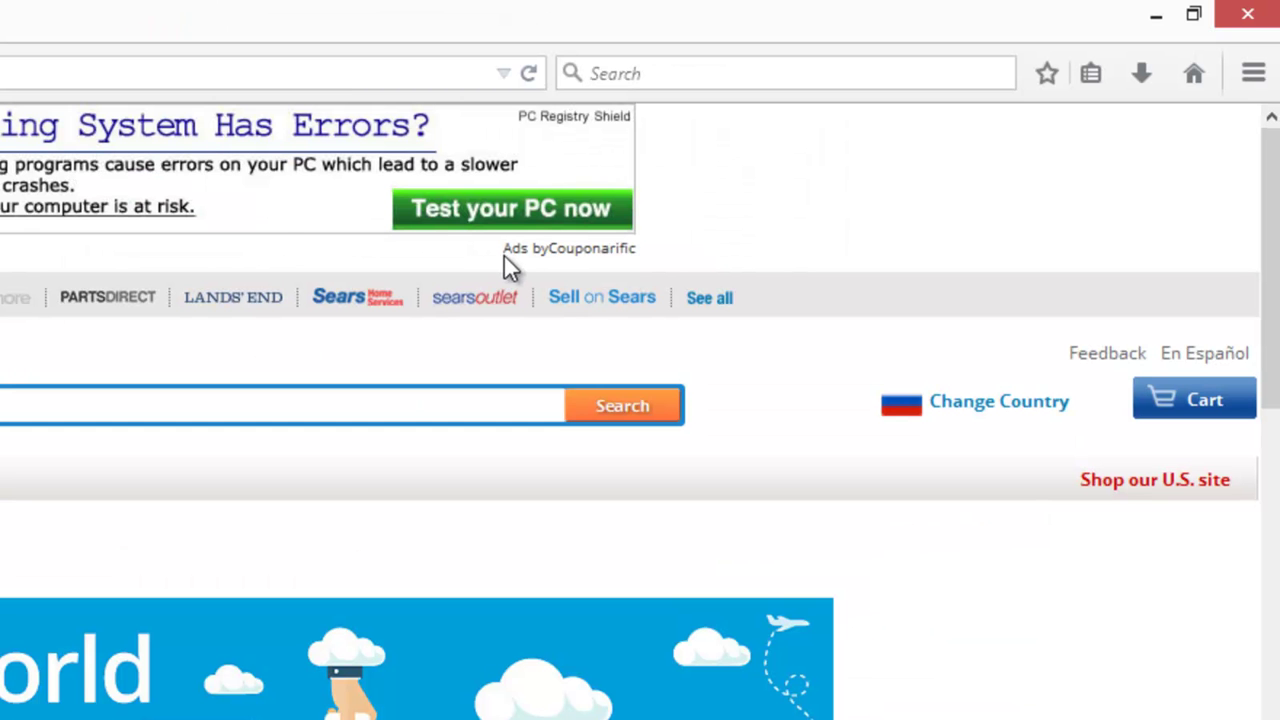
{"action": "left_click_drag", "start_coordinate": [504, 256], "coordinate": [636, 258]}
{"action": "left_click", "coordinate": [654, 250]}
{"action": "triple_click", "coordinate": [608, 262]}
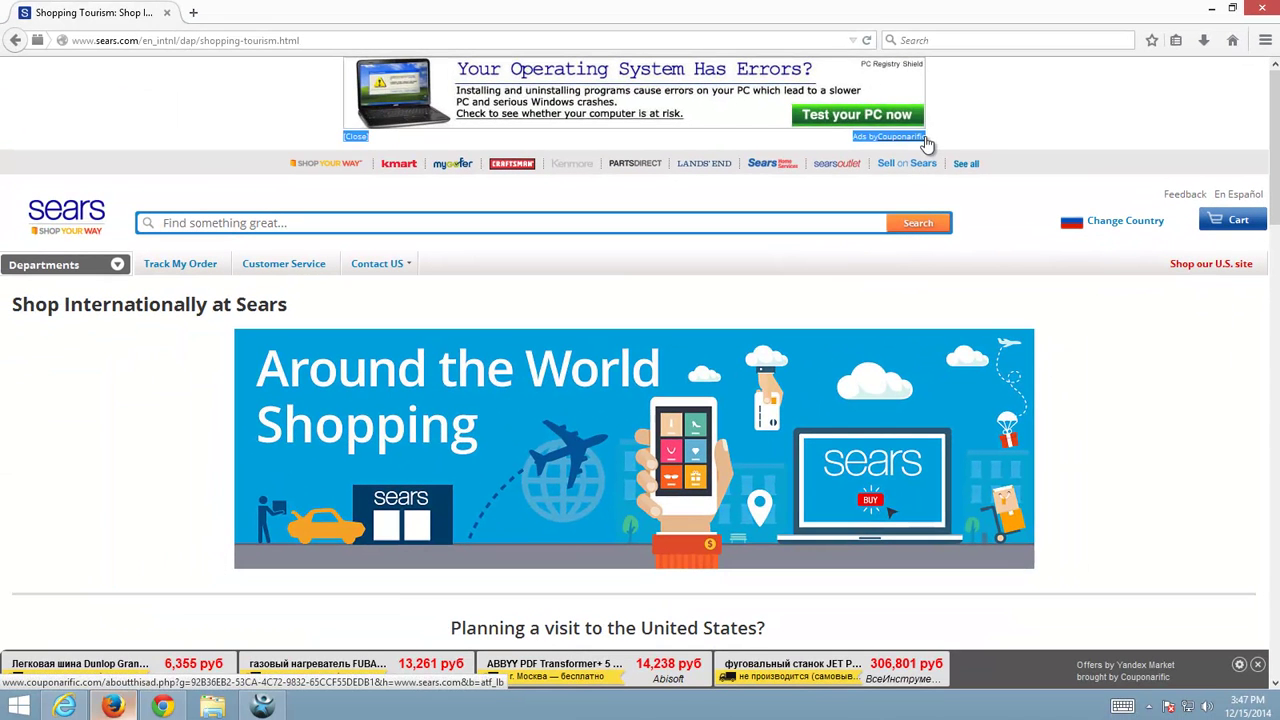
{"action": "left_click", "coordinate": [925, 139]}
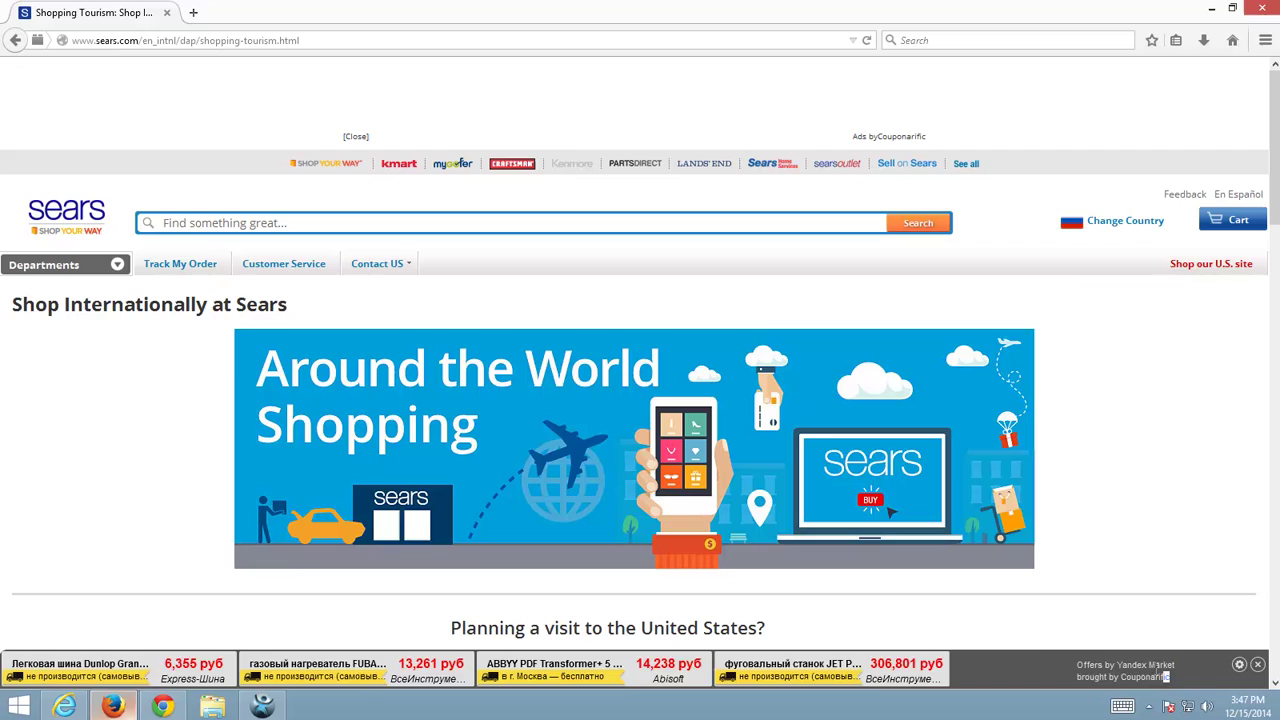
{"action": "left_click_drag", "start_coordinate": [1176, 678], "coordinate": [62, 706]}
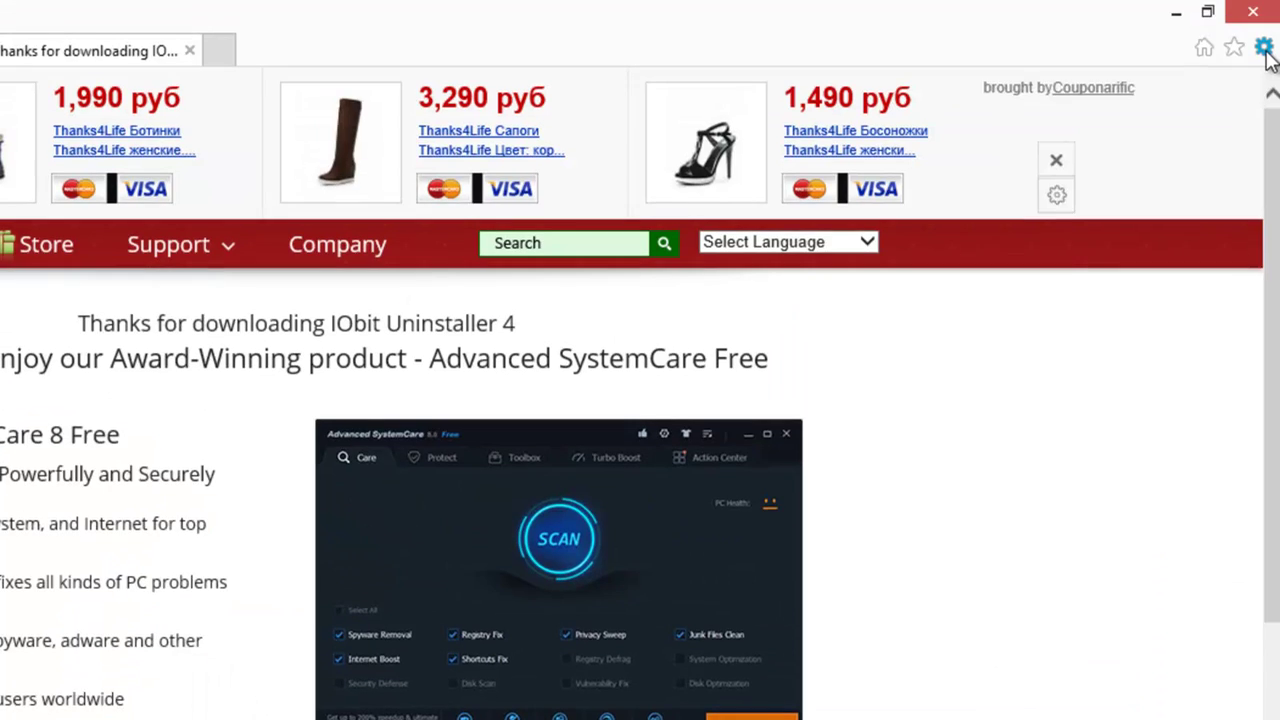
Inspect the toolbars and extensions in Internet Explorer's add-on manager, including Shockwave Flash Object, and close the manager
{"action": "left_click", "coordinate": [1249, 46]}
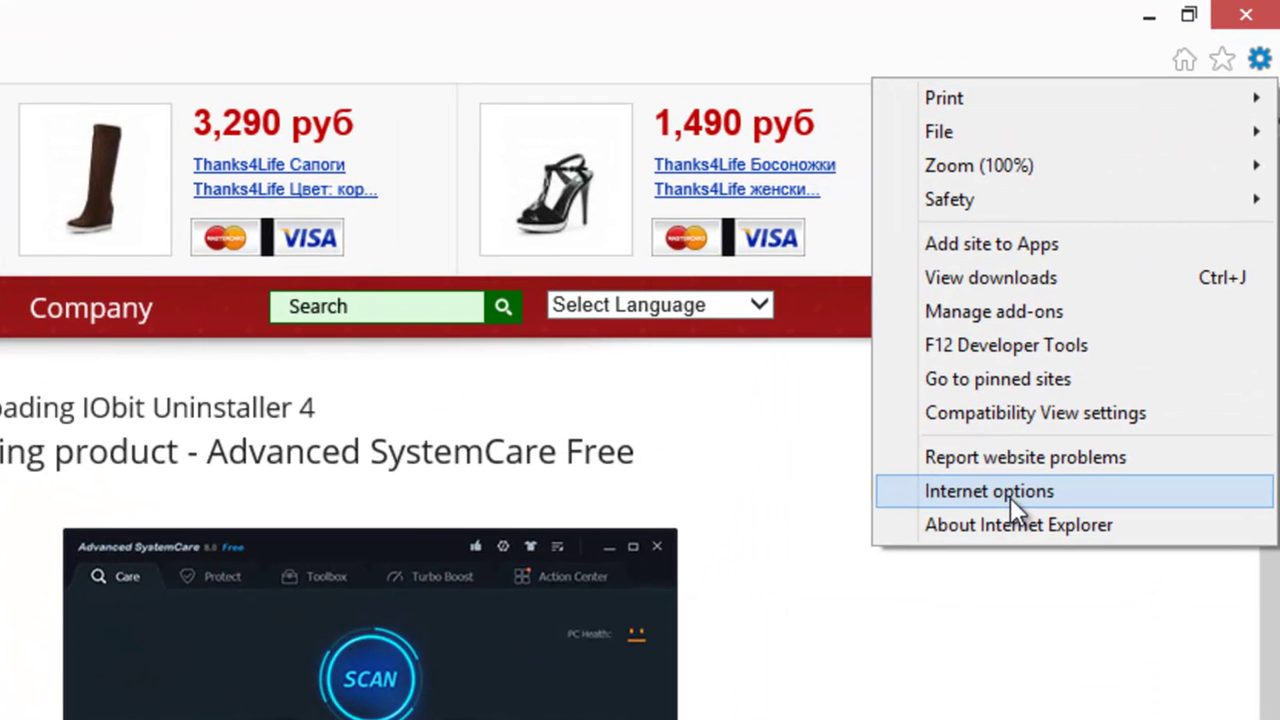
{"action": "left_click", "coordinate": [1004, 311]}
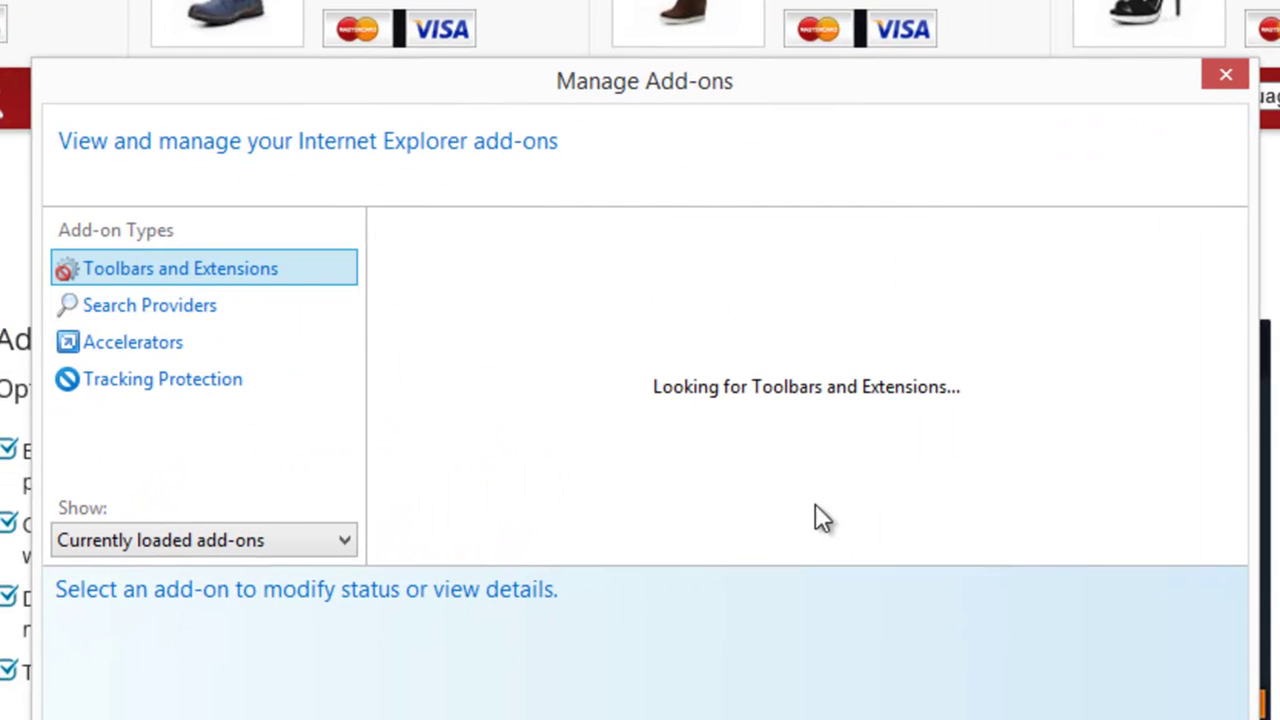
{"action": "left_click", "coordinate": [507, 298]}
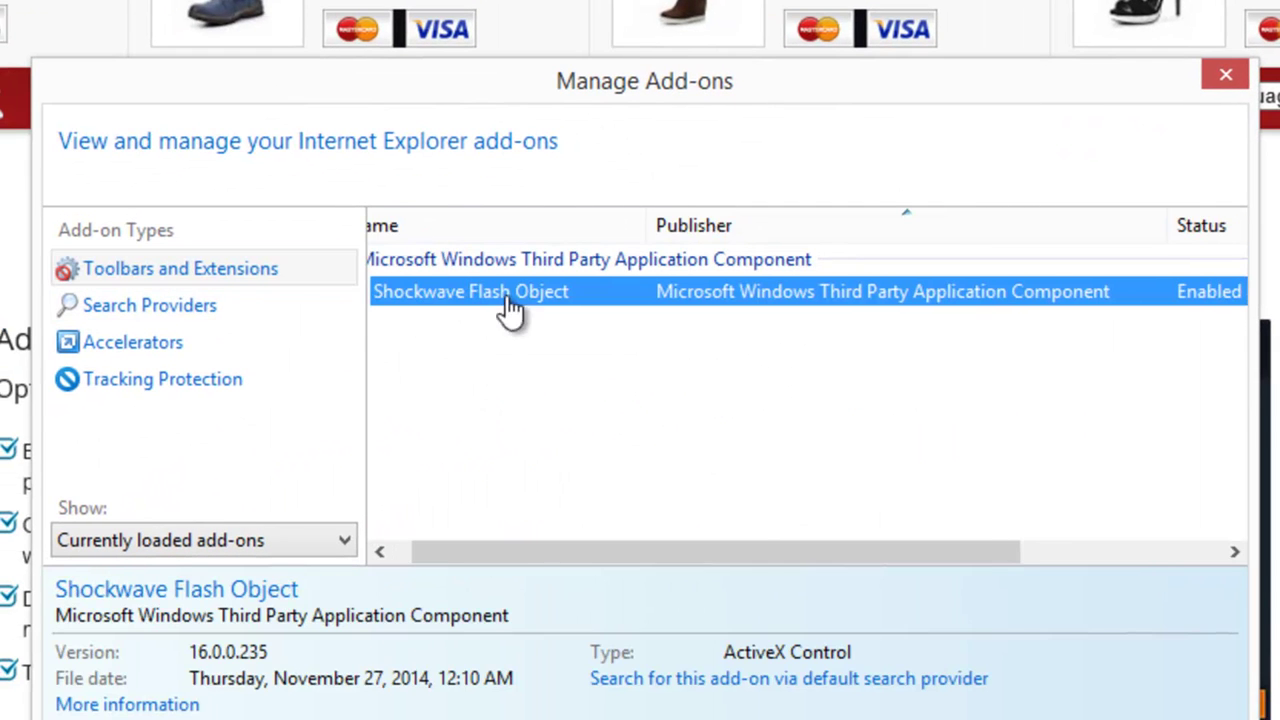
{"action": "left_click_drag", "start_coordinate": [746, 545], "coordinate": [566, 546]}
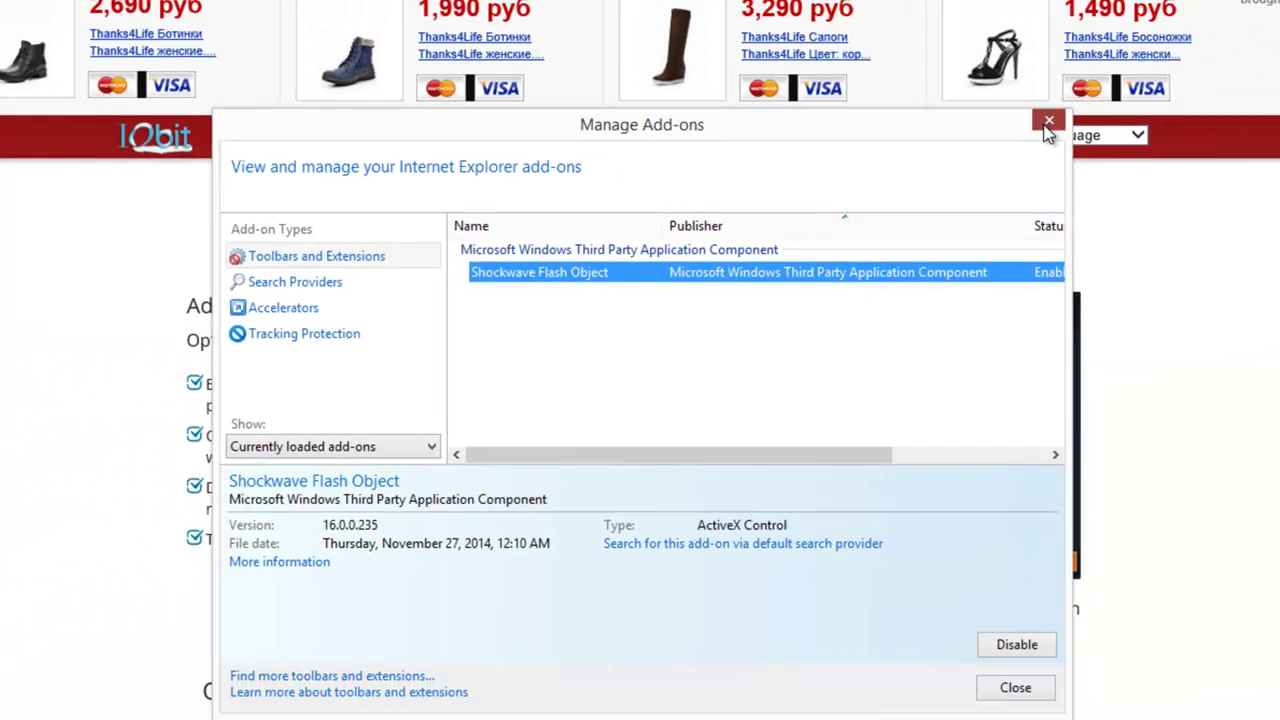
{"action": "left_click", "coordinate": [1220, 76]}
{"action": "left_click", "coordinate": [1260, 8]}
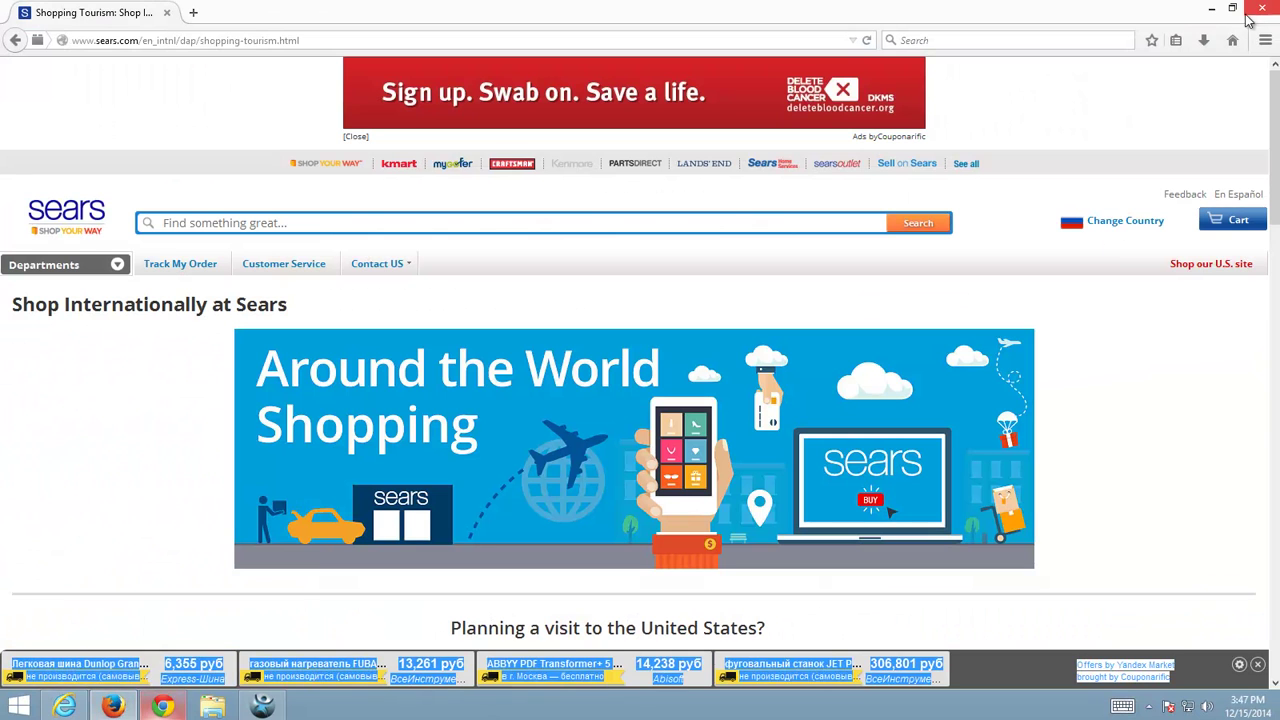
Check the installed plugins and extensions in Firefox's Add-ons Manager and close its tab
{"action": "left_click", "coordinate": [1265, 42]}
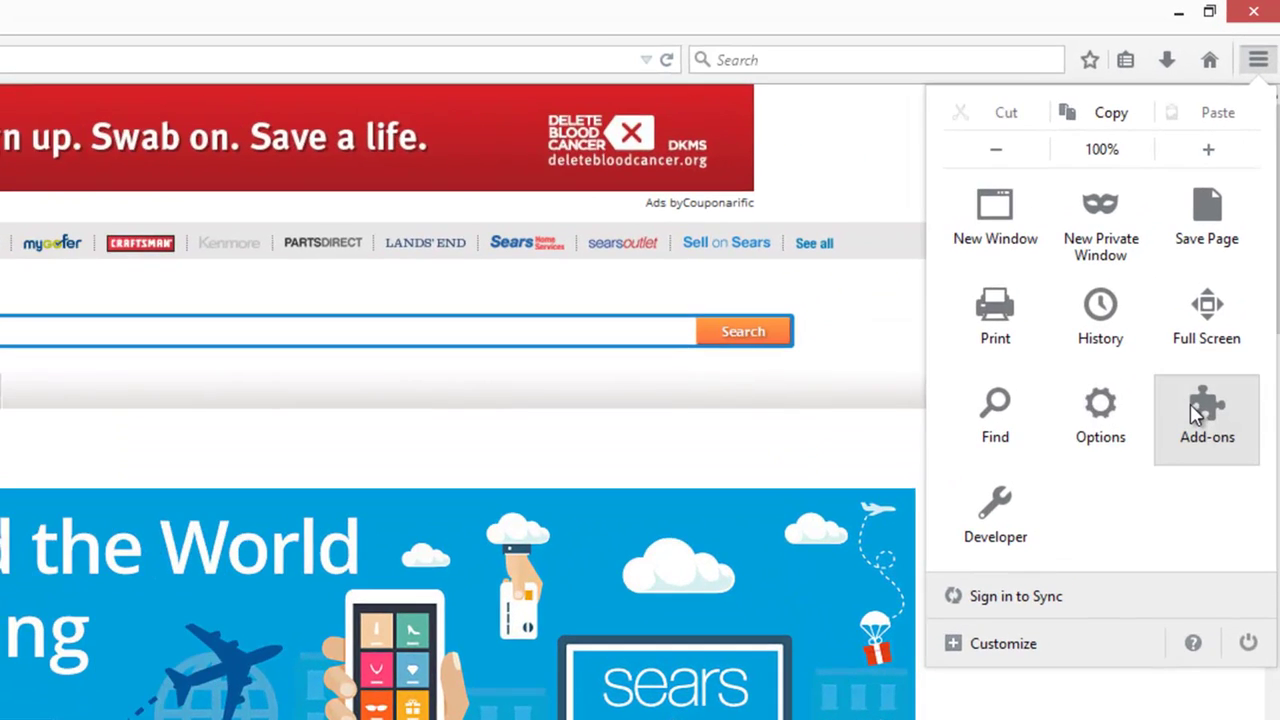
{"action": "left_click", "coordinate": [1192, 399]}
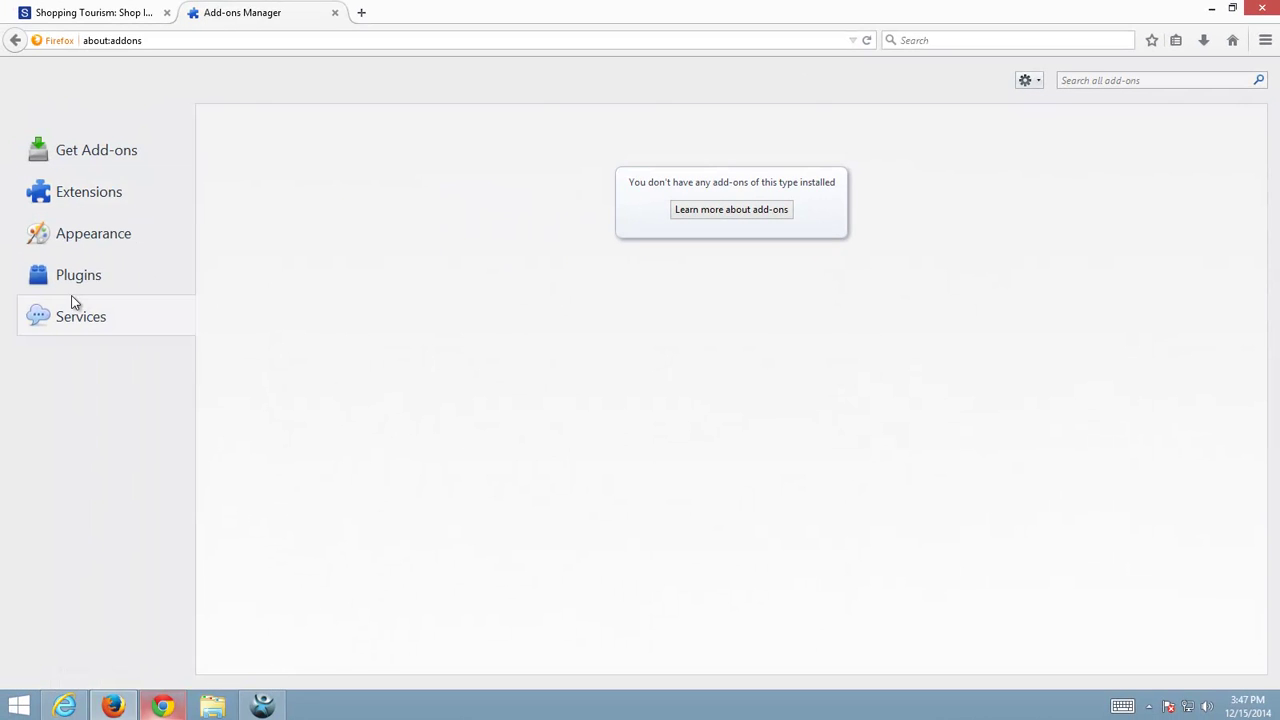
{"action": "left_click", "coordinate": [80, 276]}
{"action": "left_click", "coordinate": [62, 200]}
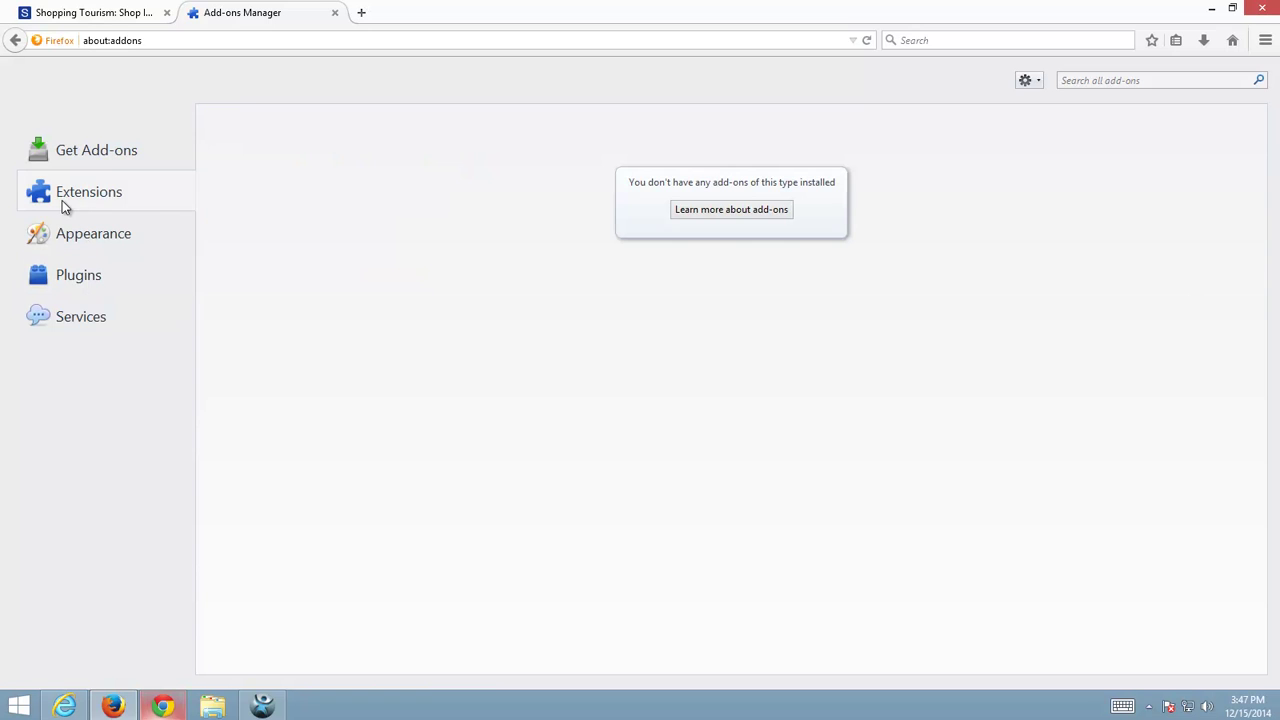
{"action": "left_click", "coordinate": [334, 14]}
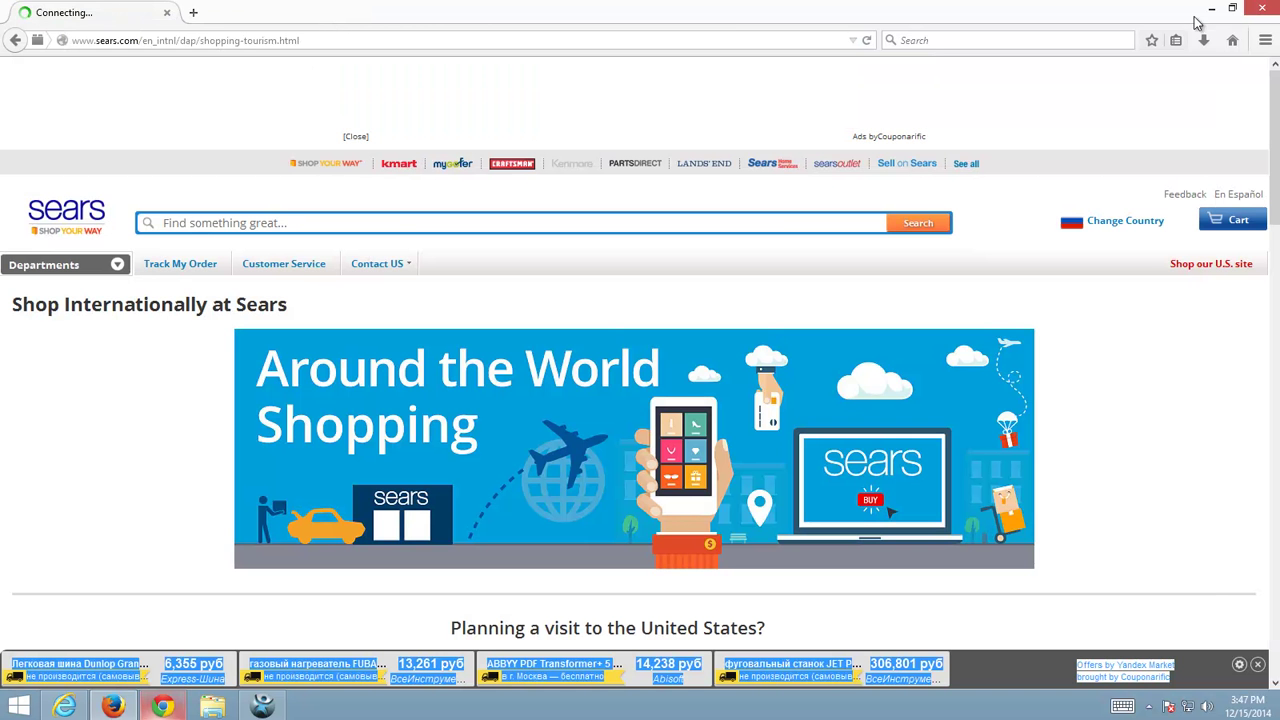
Minimize the open browser windows, including Chrome's Shoebuy page, to reveal the desktop
{"action": "left_click", "coordinate": [64, 706]}
{"action": "left_click", "coordinate": [158, 706]}
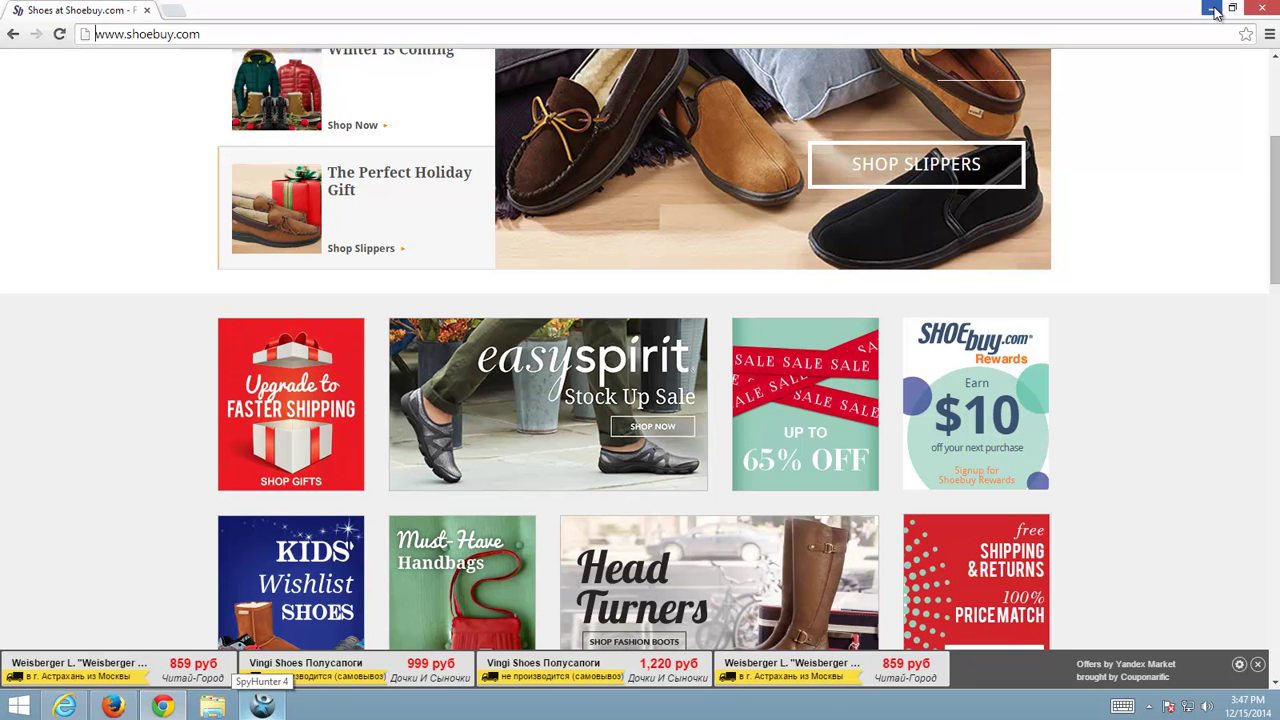
{"action": "left_click", "coordinate": [1215, 12]}
{"action": "left_click", "coordinate": [1200, 10]}
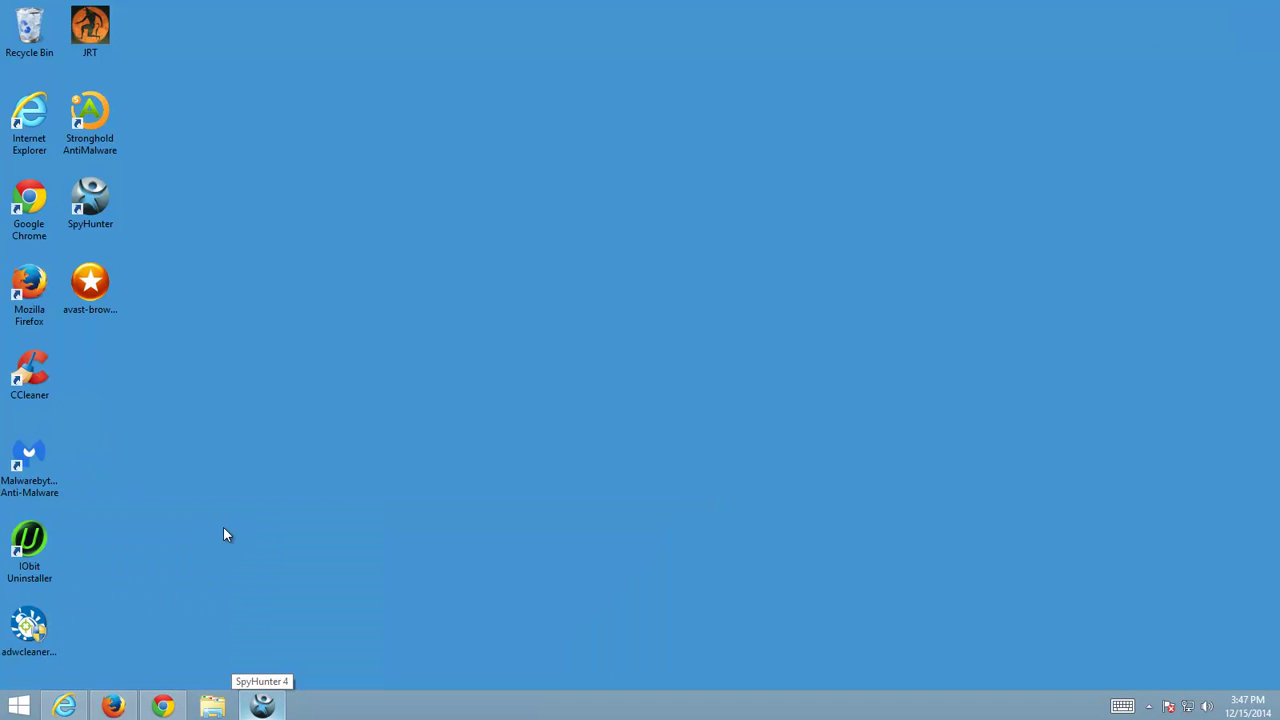
Close the Chrome, Firefox and Internet Explorer windows
{"action": "right_click", "coordinate": [168, 706]}
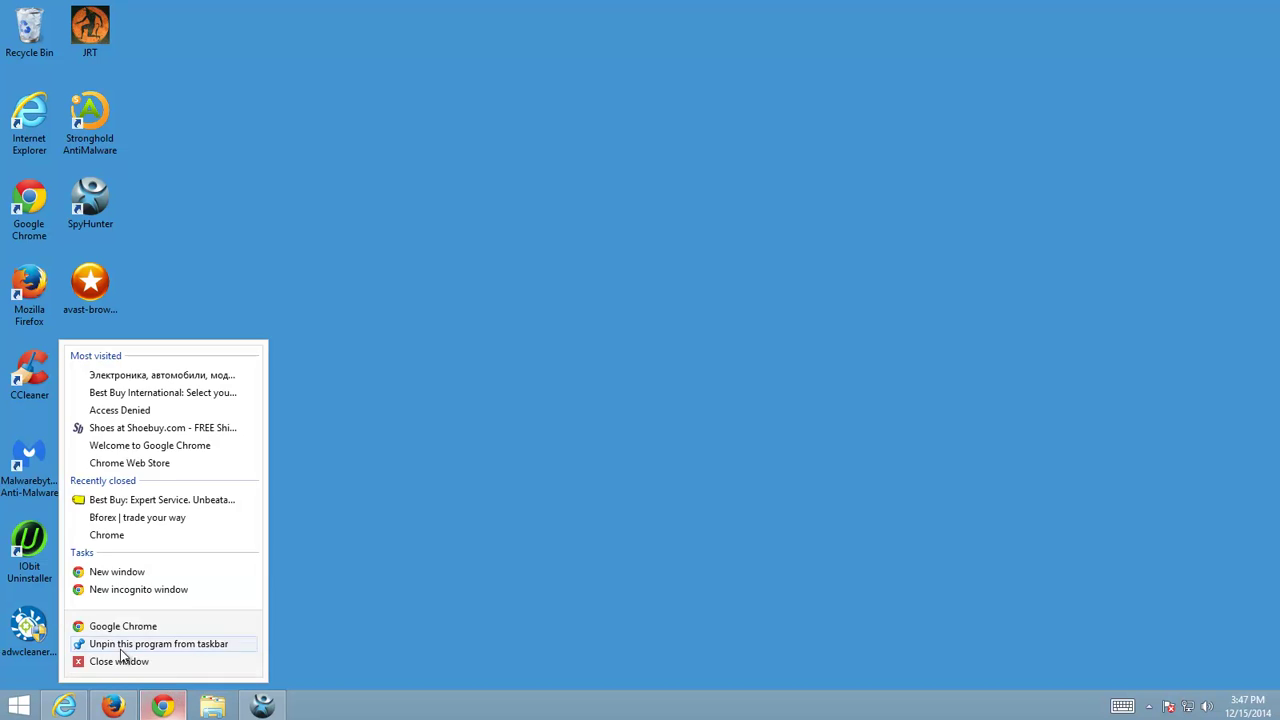
{"action": "left_click", "coordinate": [123, 663]}
{"action": "right_click", "coordinate": [113, 706]}
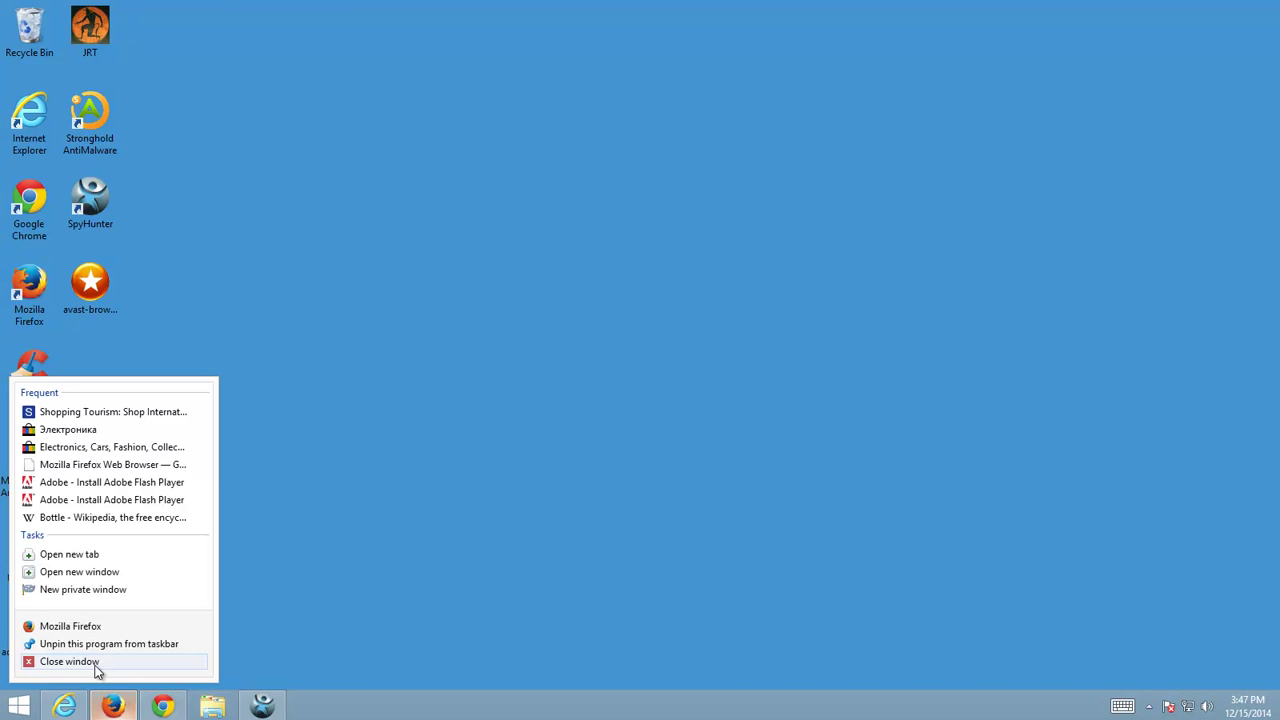
{"action": "left_click", "coordinate": [100, 662]}
{"action": "right_click", "coordinate": [63, 708]}
{"action": "left_click", "coordinate": [45, 664]}
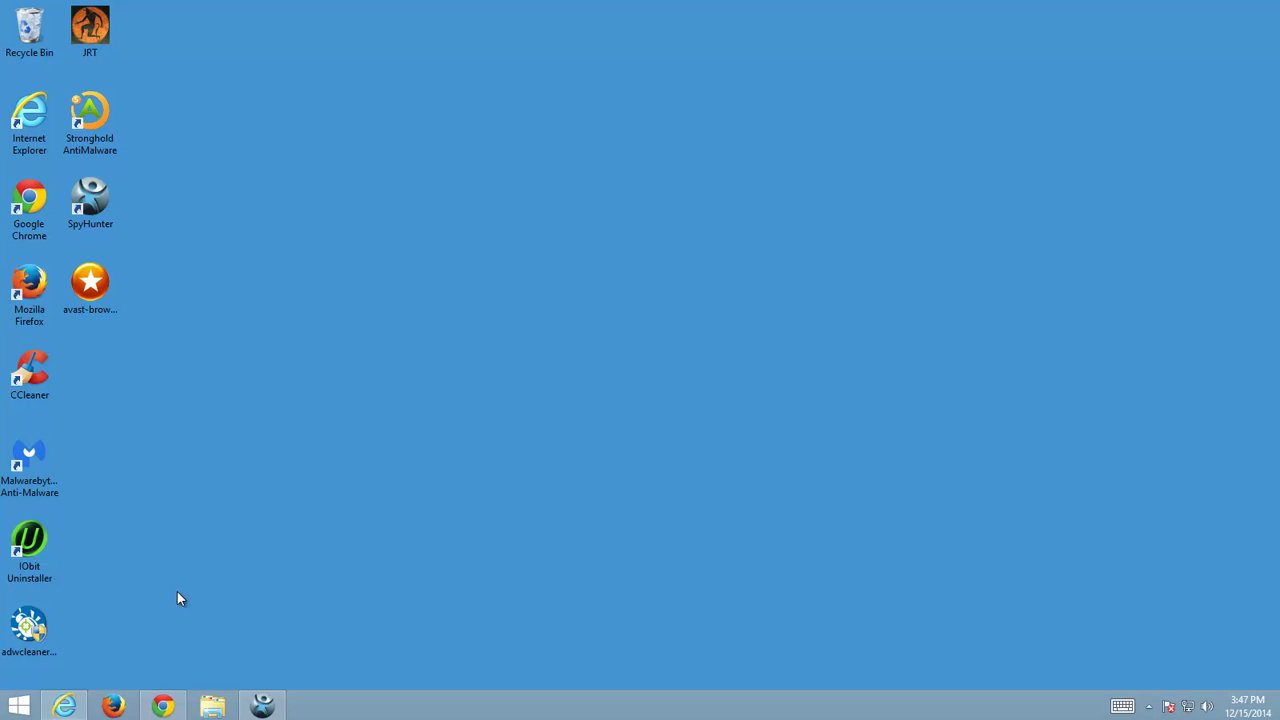
Open the list of installed programs in Control Panel and maximize the window
{"action": "right_click", "coordinate": [18, 706]}
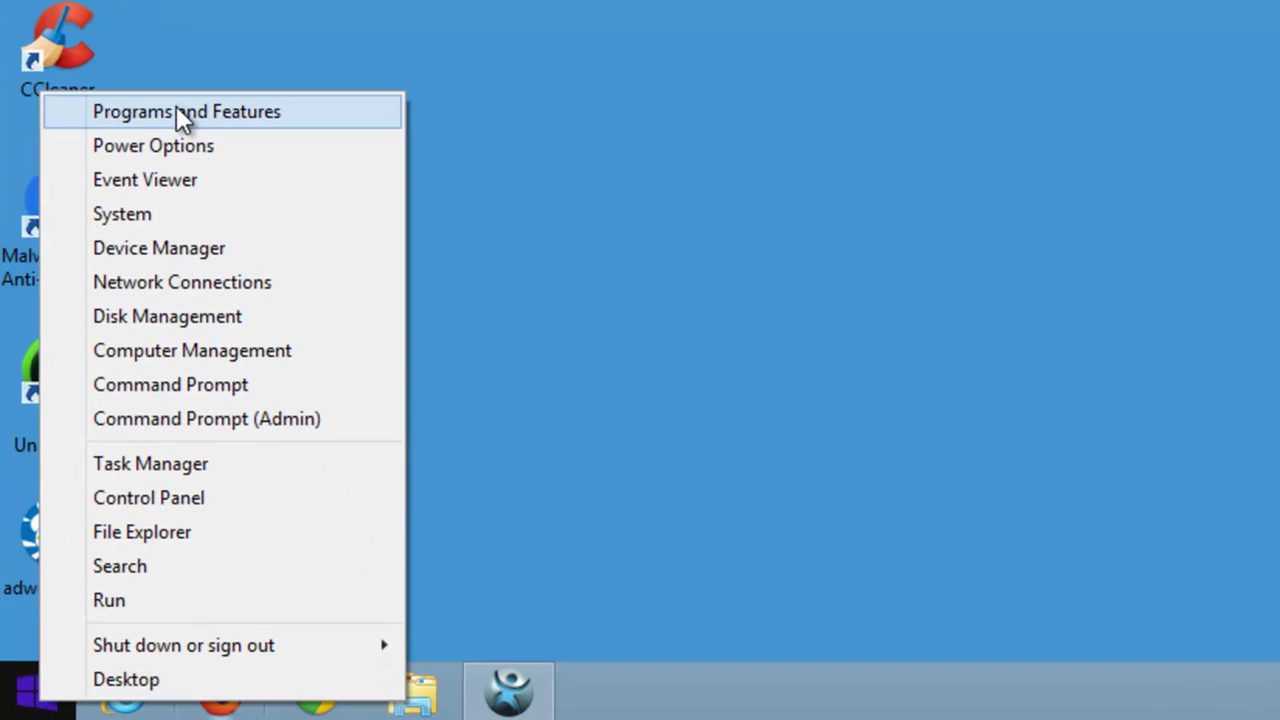
{"action": "left_click", "coordinate": [186, 495]}
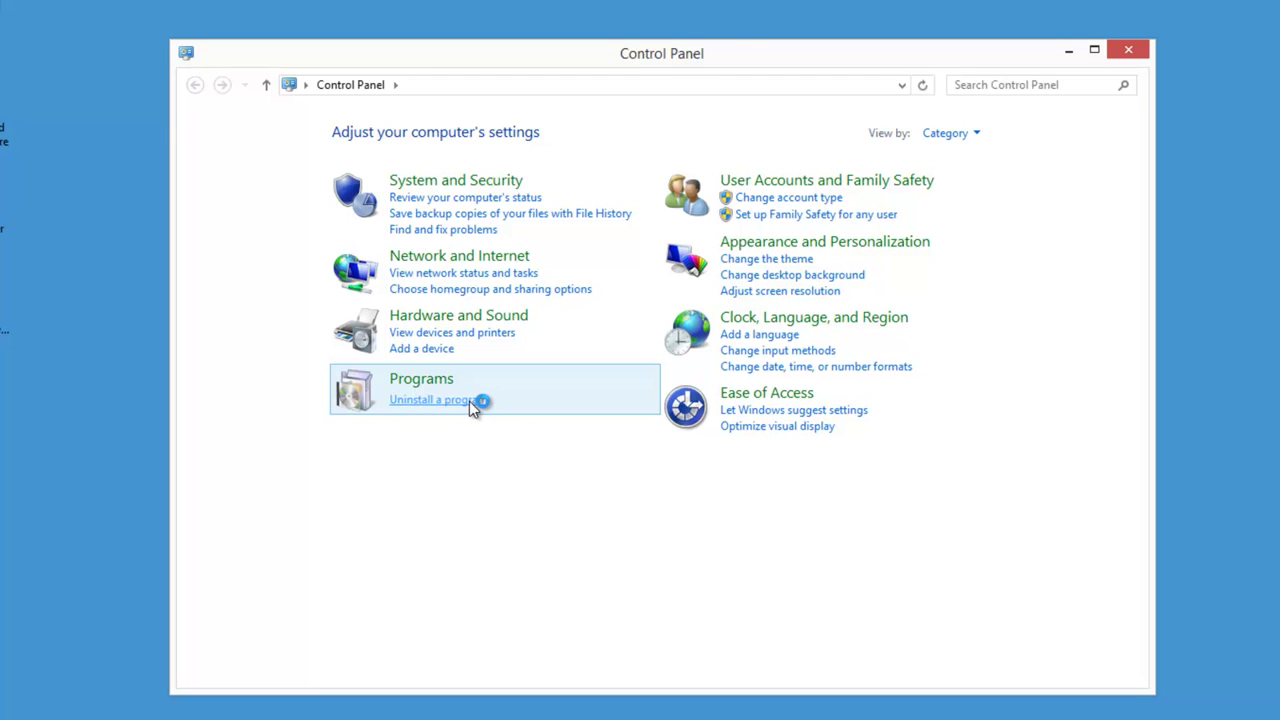
{"action": "left_click", "coordinate": [469, 401]}
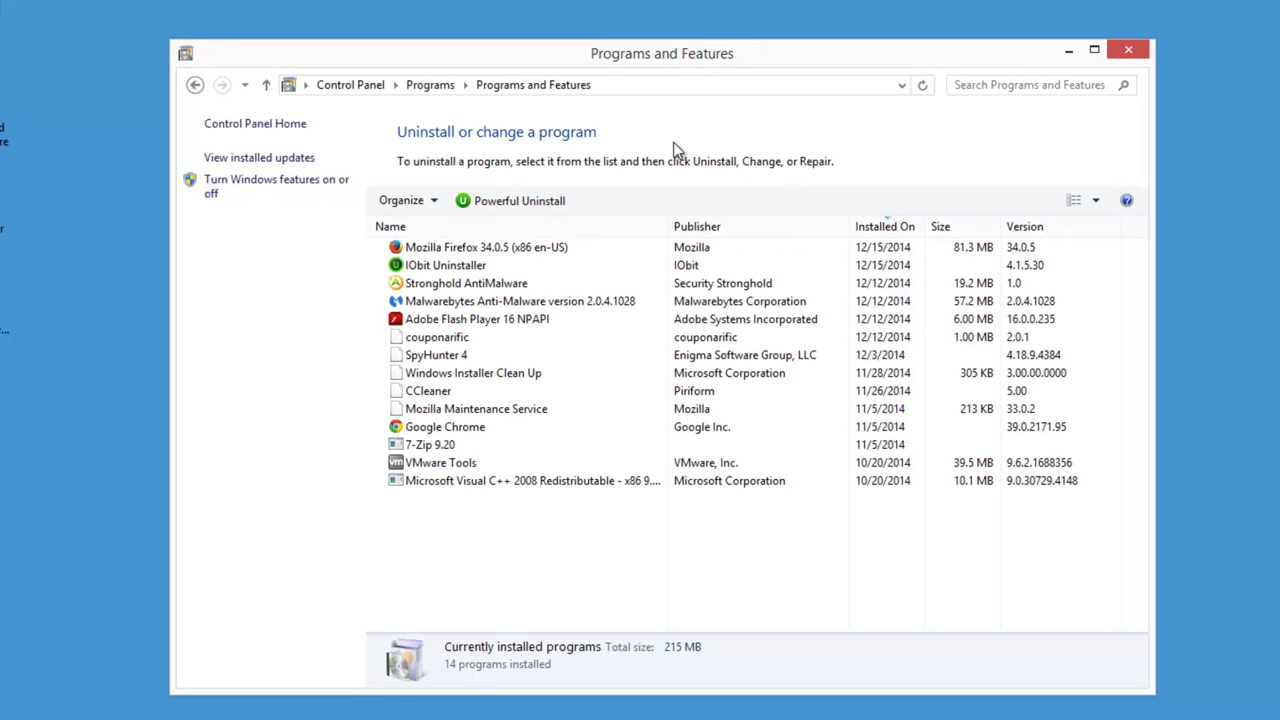
{"action": "left_click", "coordinate": [1093, 53]}
Uninstall the couponarific program and finish its uninstaller
{"action": "left_click", "coordinate": [417, 337]}
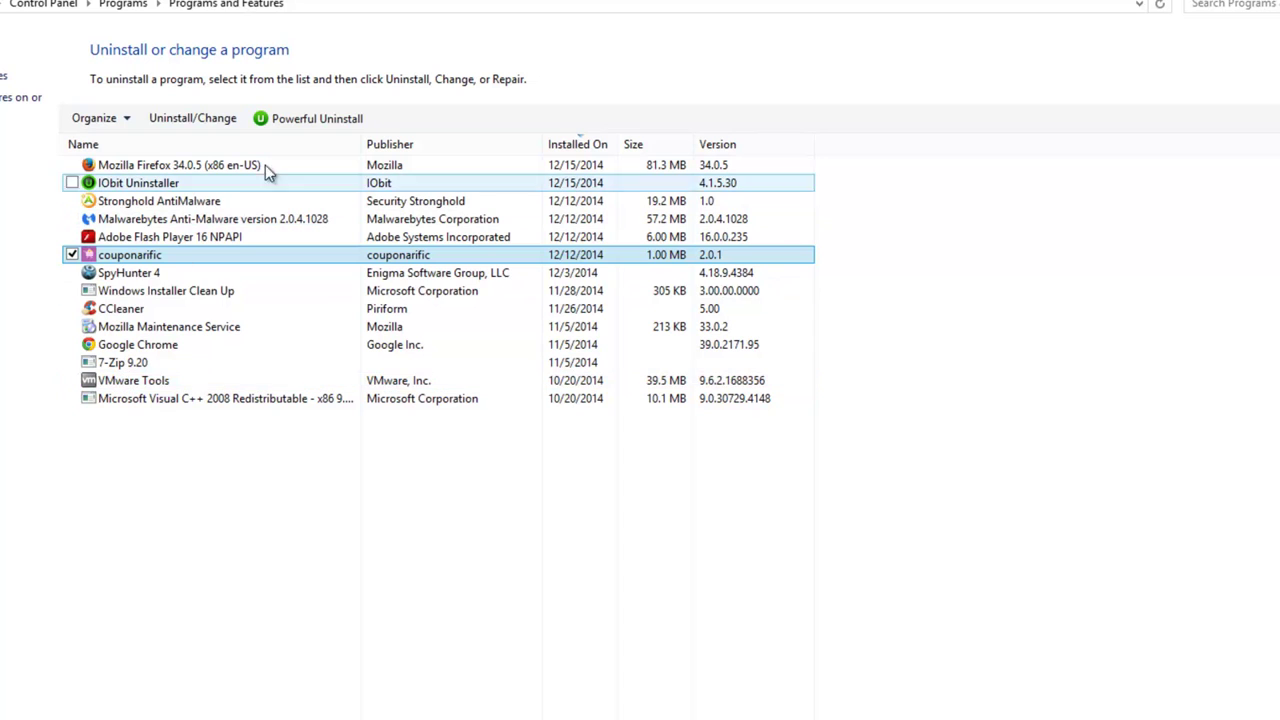
{"action": "left_click", "coordinate": [199, 121]}
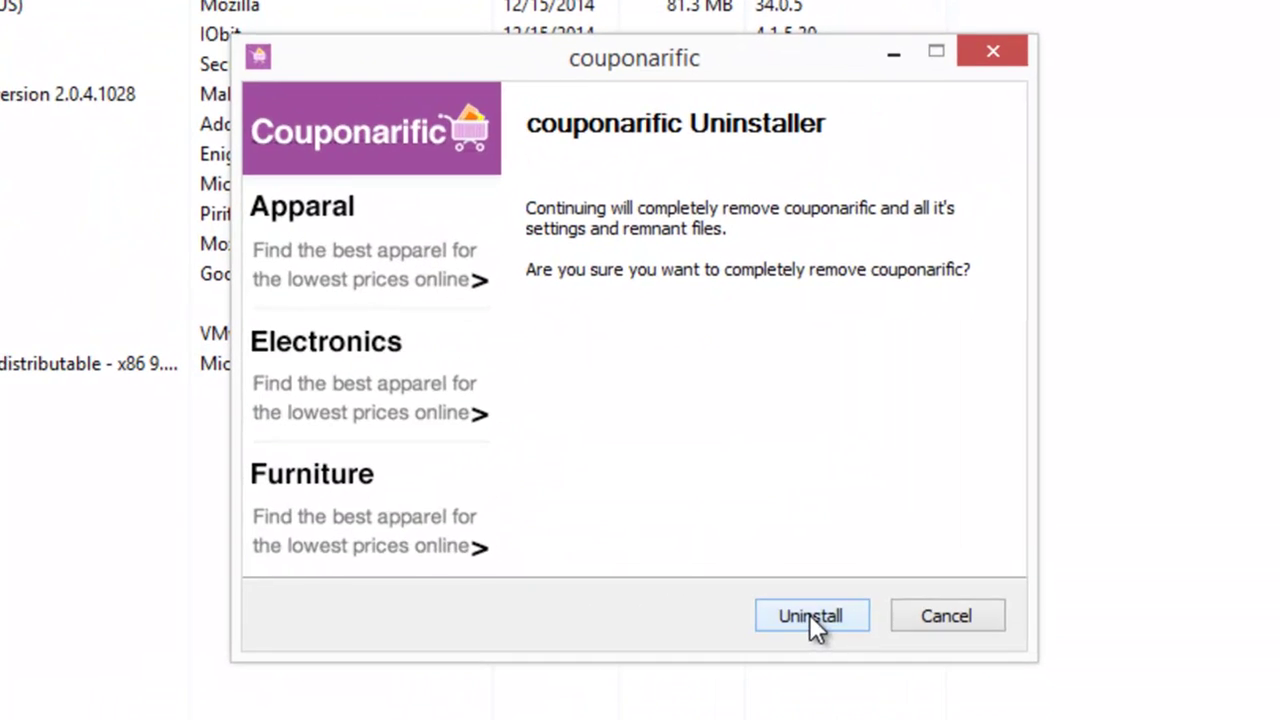
{"action": "left_click", "coordinate": [810, 616]}
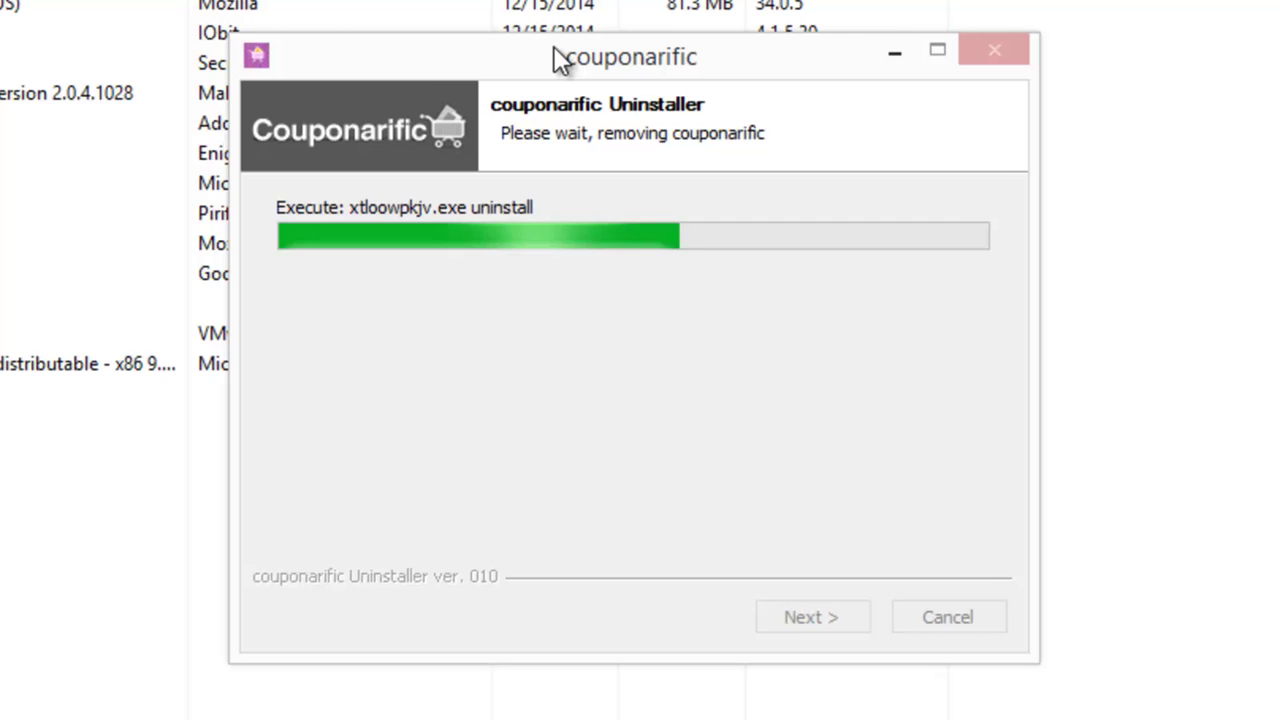
{"action": "left_click_drag", "start_coordinate": [557, 57], "coordinate": [474, 92]}
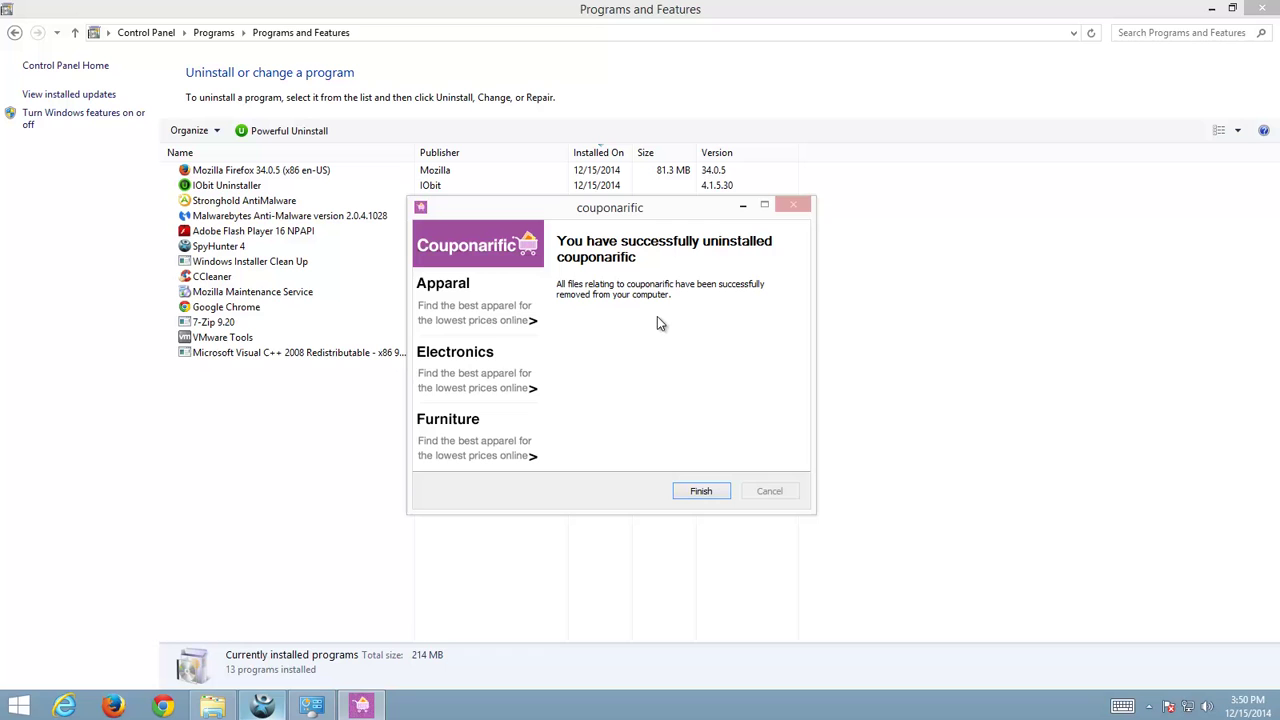
{"action": "left_click", "coordinate": [690, 498]}
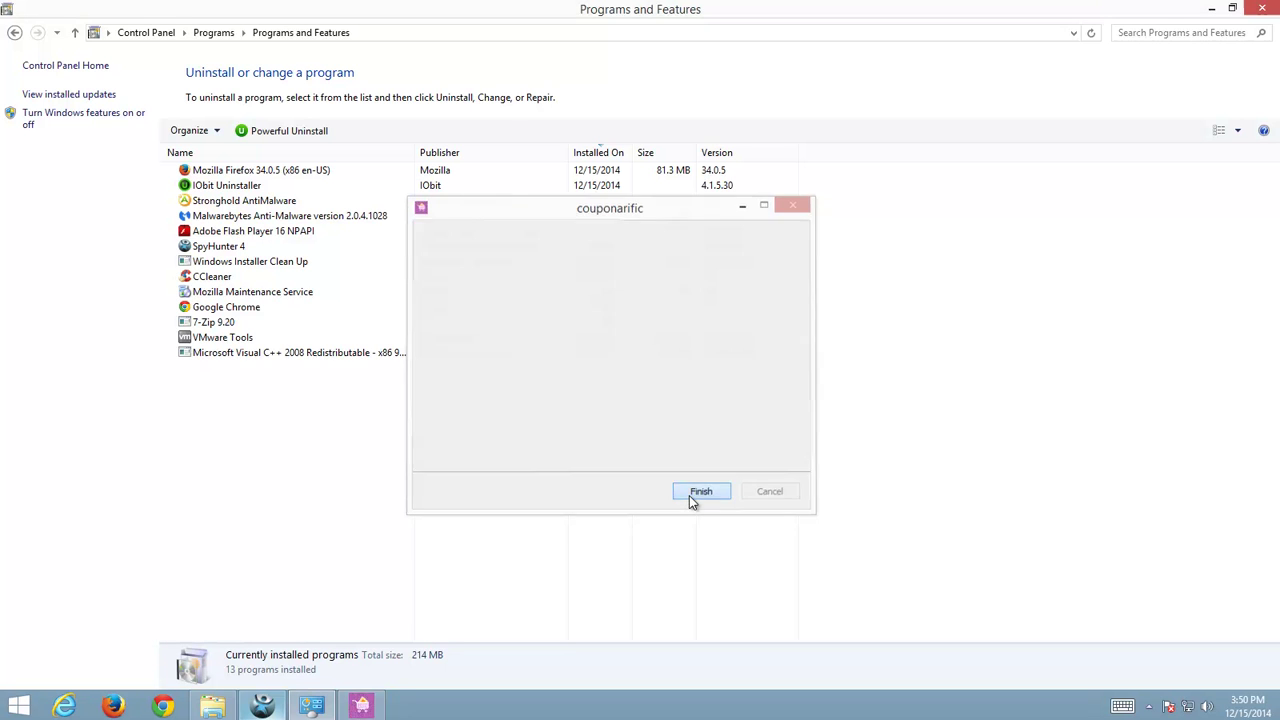
Switch to File Explorer and open the Program Files folder on Local Disk (C:)
{"action": "left_click", "coordinate": [212, 706]}
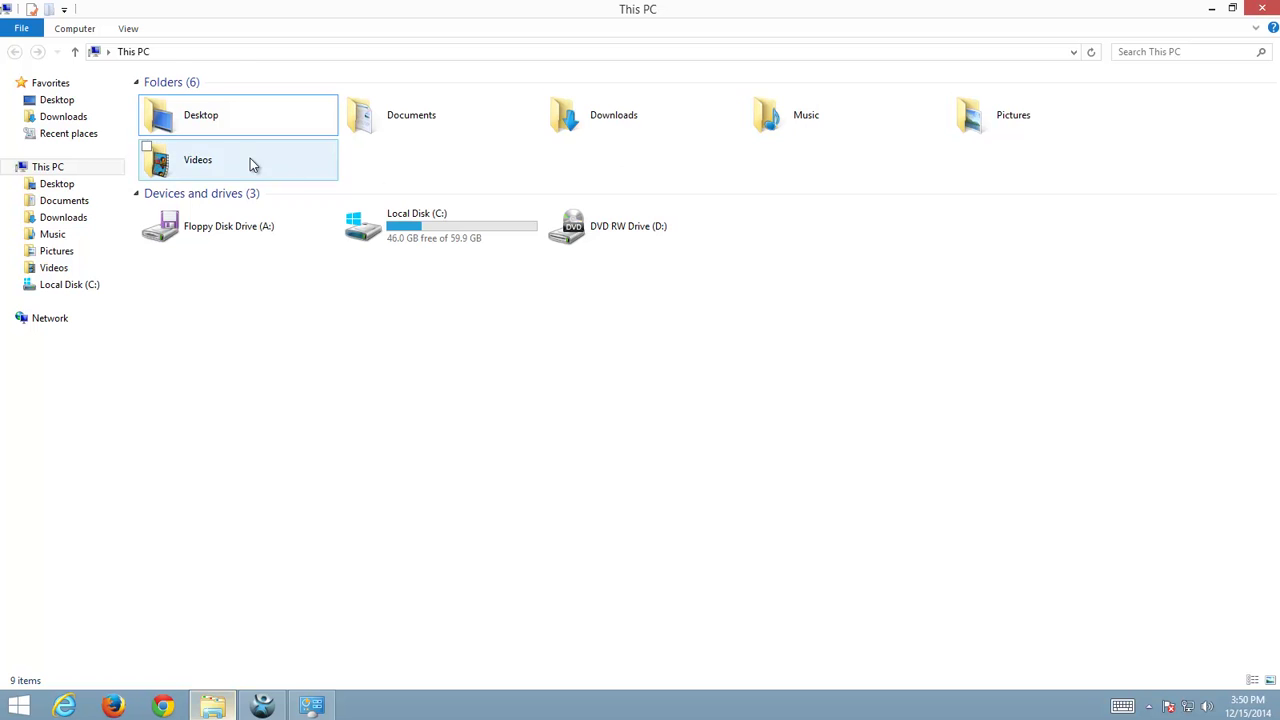
{"action": "left_click", "coordinate": [42, 285]}
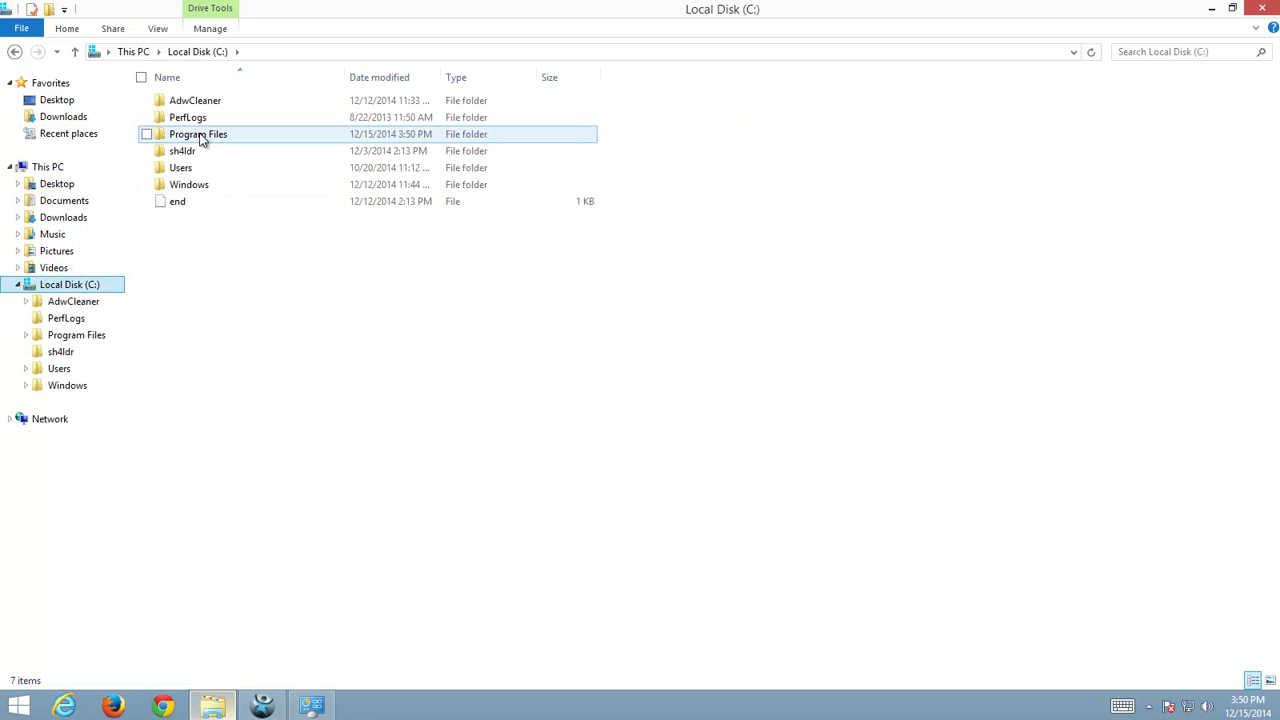
{"action": "double_click", "coordinate": [200, 134]}
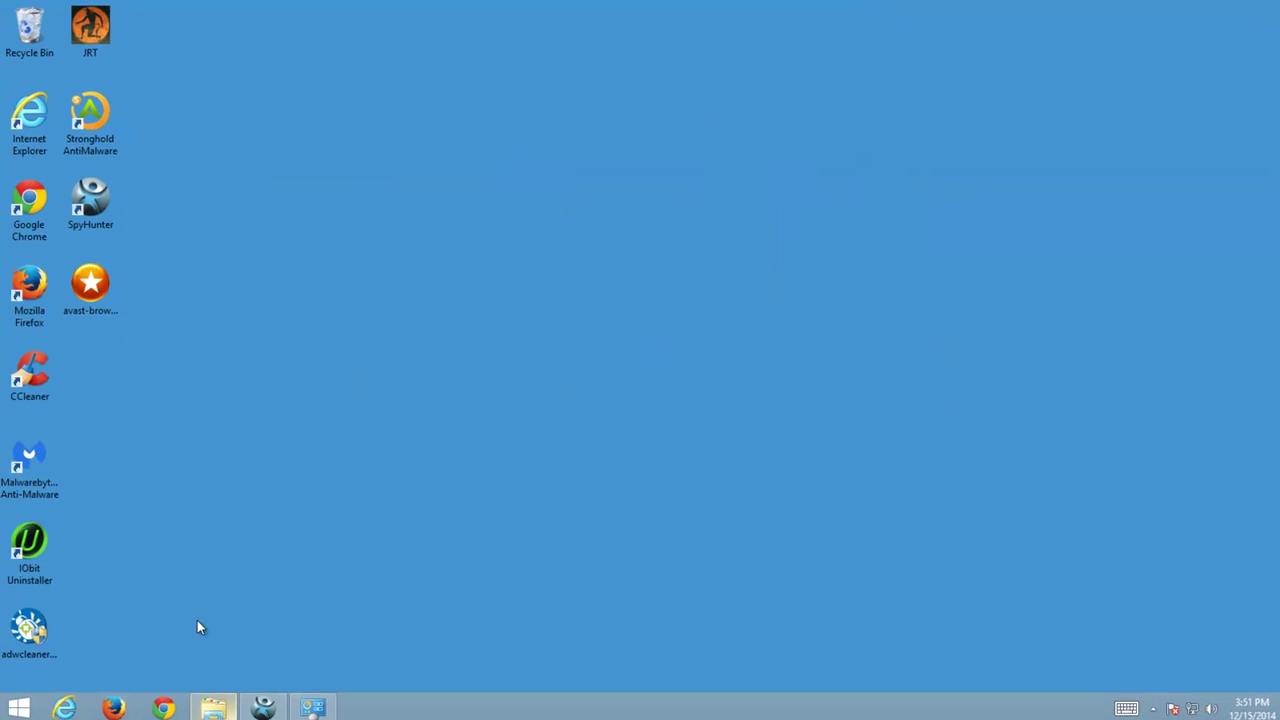
Launch the Registry Editor by running regedit
{"action": "right_click", "coordinate": [22, 708]}
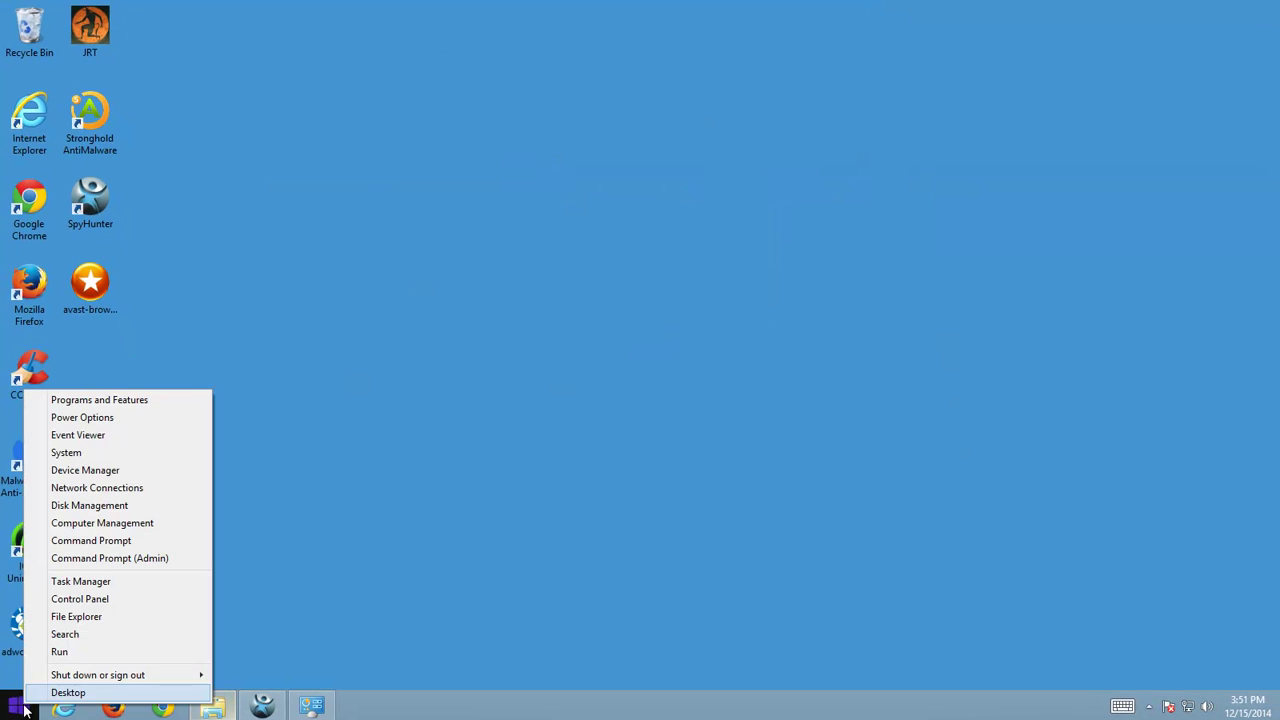
{"action": "left_click", "coordinate": [60, 651]}
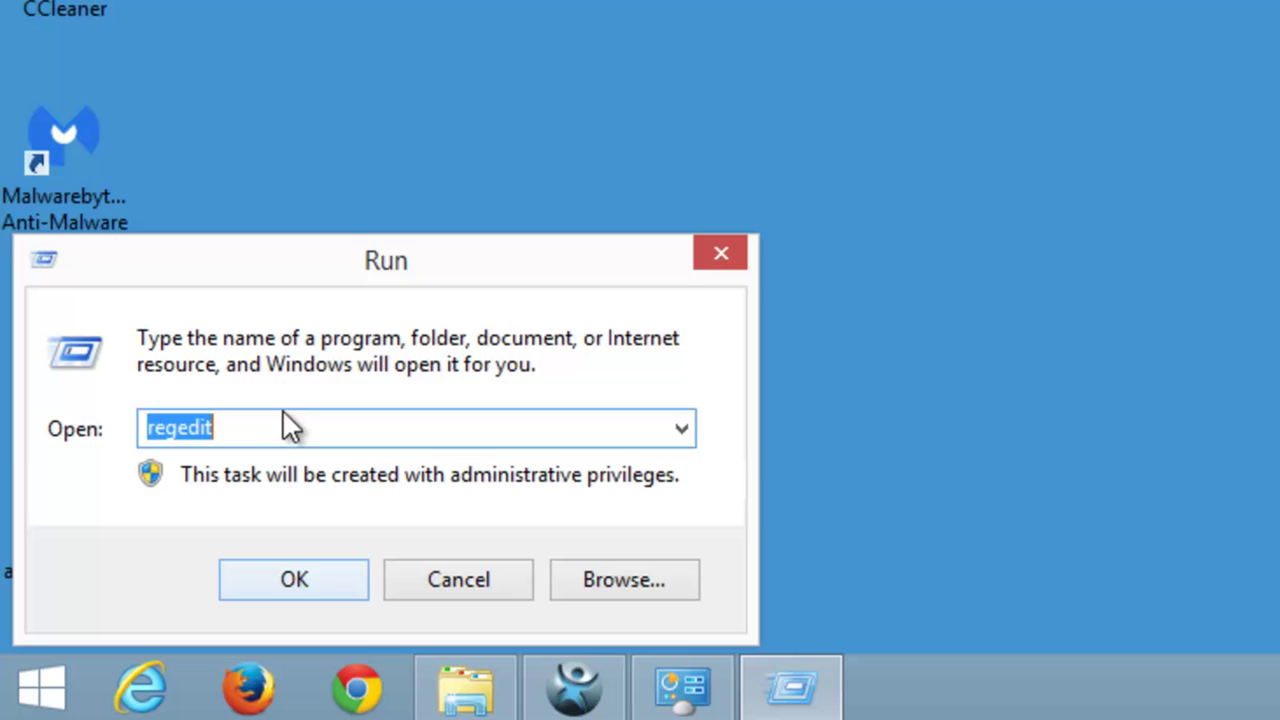
{"action": "left_click", "coordinate": [258, 448]}
{"action": "left_click", "coordinate": [252, 590]}
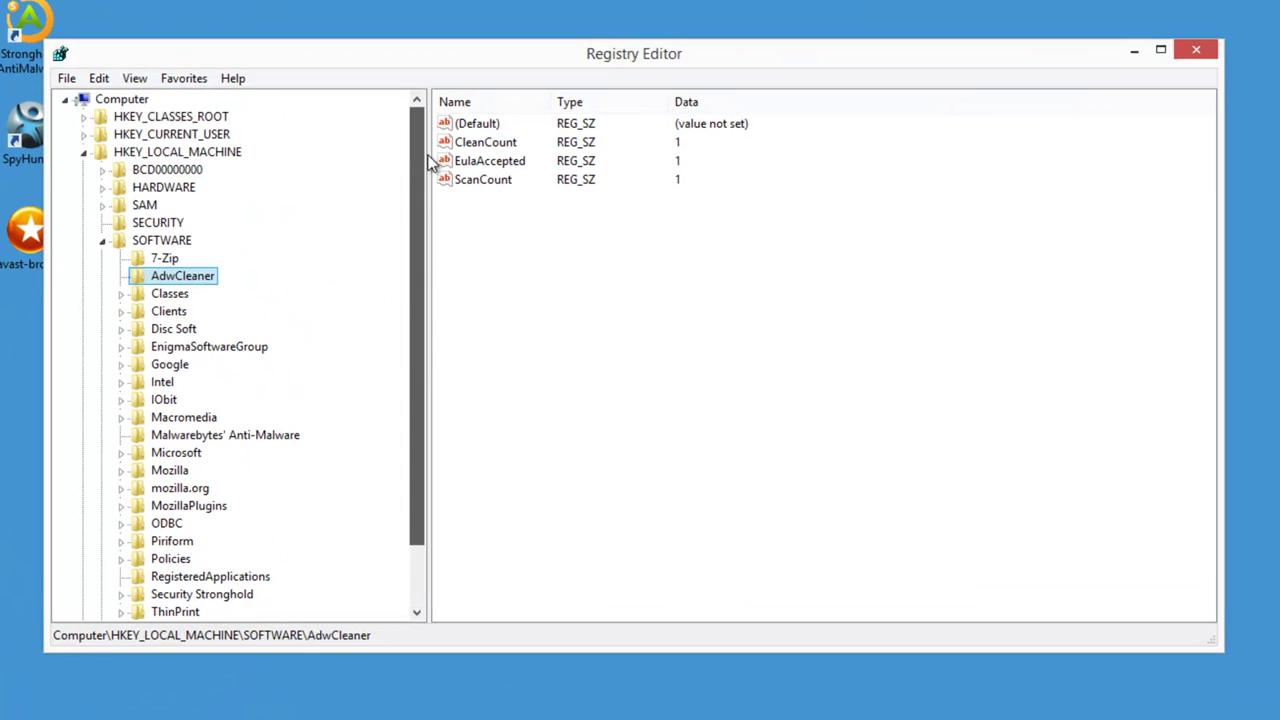
Search the whole registry from the Computer root for "couponarific" in keys, values and data
{"action": "left_click", "coordinate": [84, 152]}
{"action": "left_click", "coordinate": [112, 100]}
{"action": "left_click", "coordinate": [101, 79]}
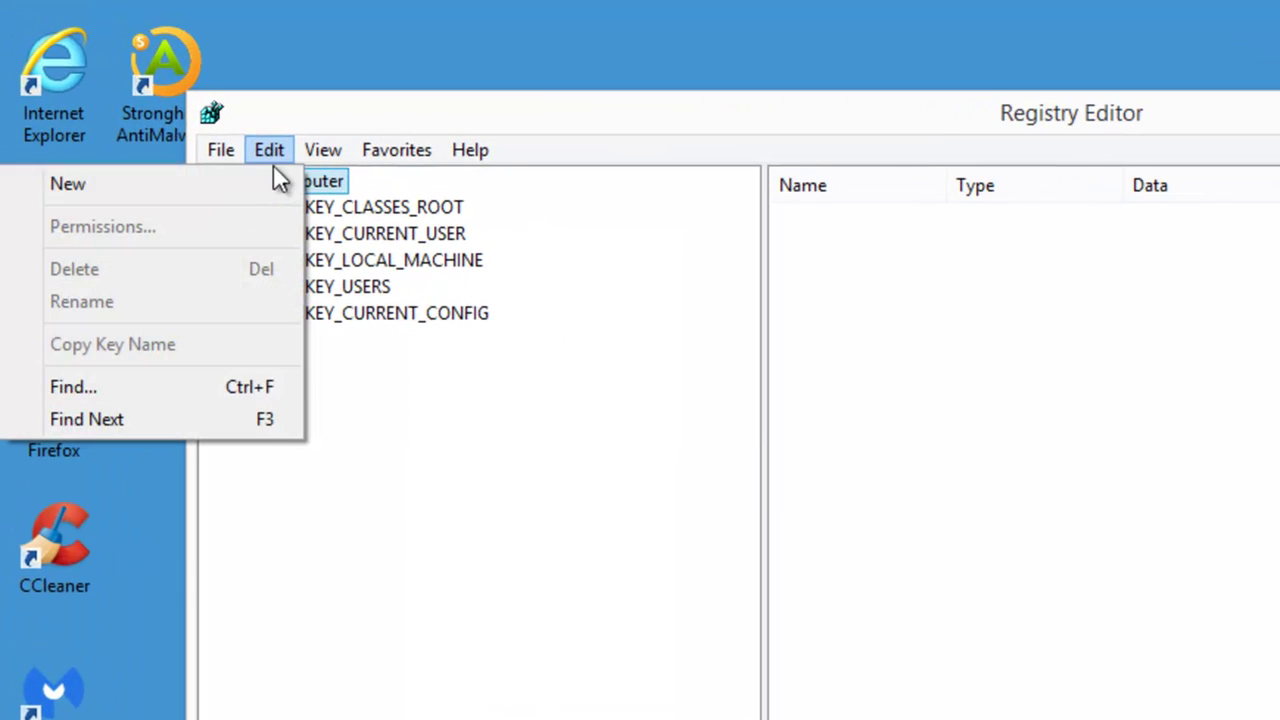
{"action": "left_click", "coordinate": [31, 229]}
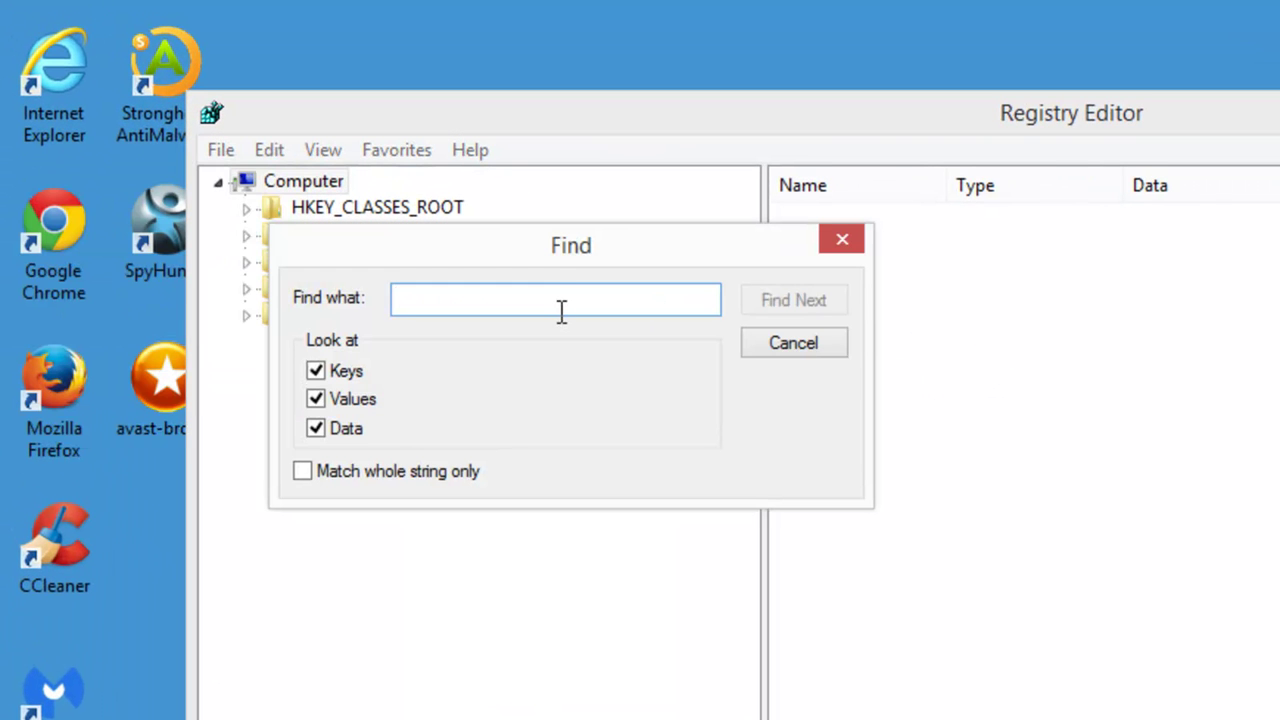
{"action": "type", "text": "couponarific"}
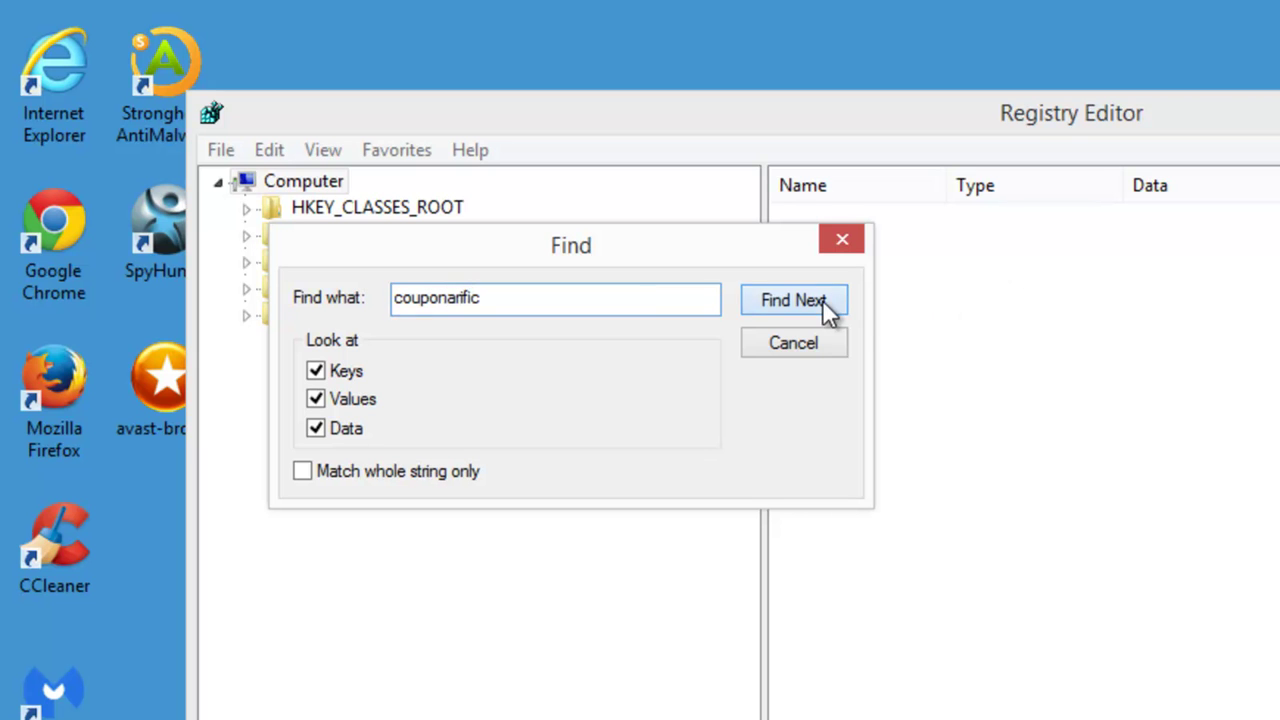
{"action": "left_click", "coordinate": [820, 304]}
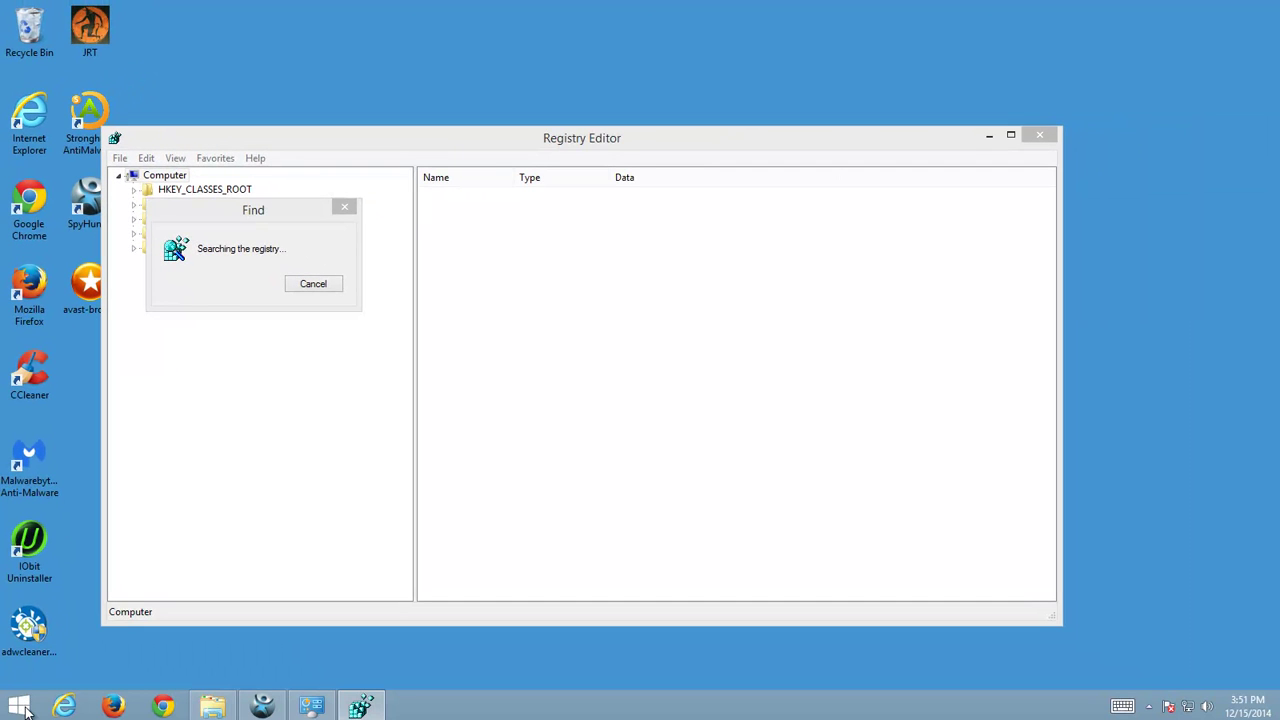
Switch to SpyHunter and expand the Malware.Generic threat to examine the details of its netfilter registry entry
{"action": "left_click", "coordinate": [262, 706]}
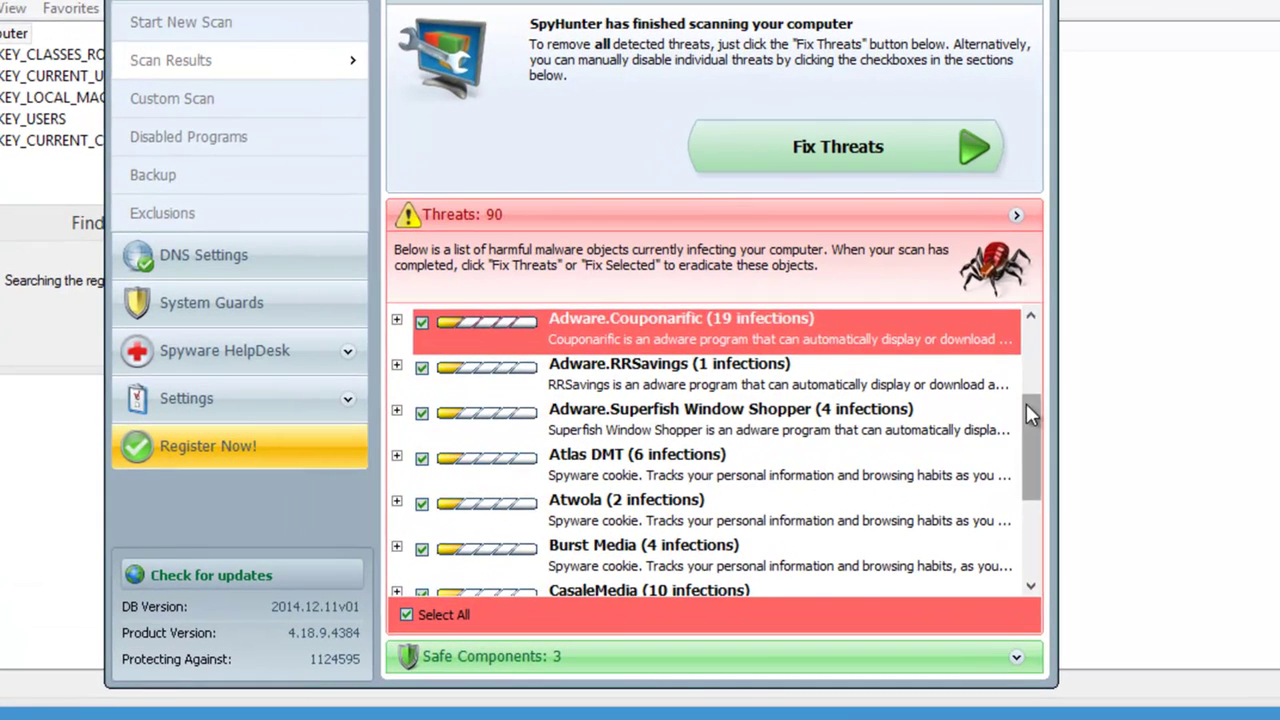
{"action": "left_click_drag", "start_coordinate": [855, 423], "coordinate": [853, 456]}
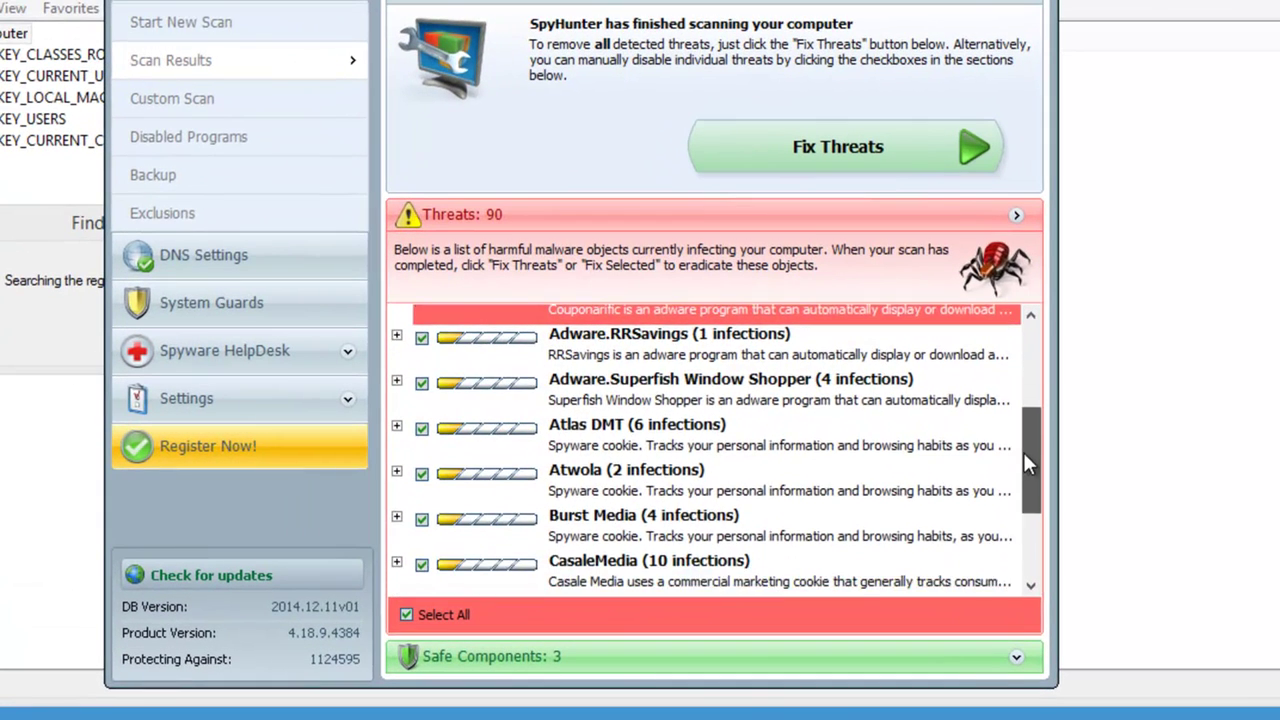
{"action": "scroll", "coordinate": [1029, 462], "scroll_direction": "up", "scroll_amount": 3}
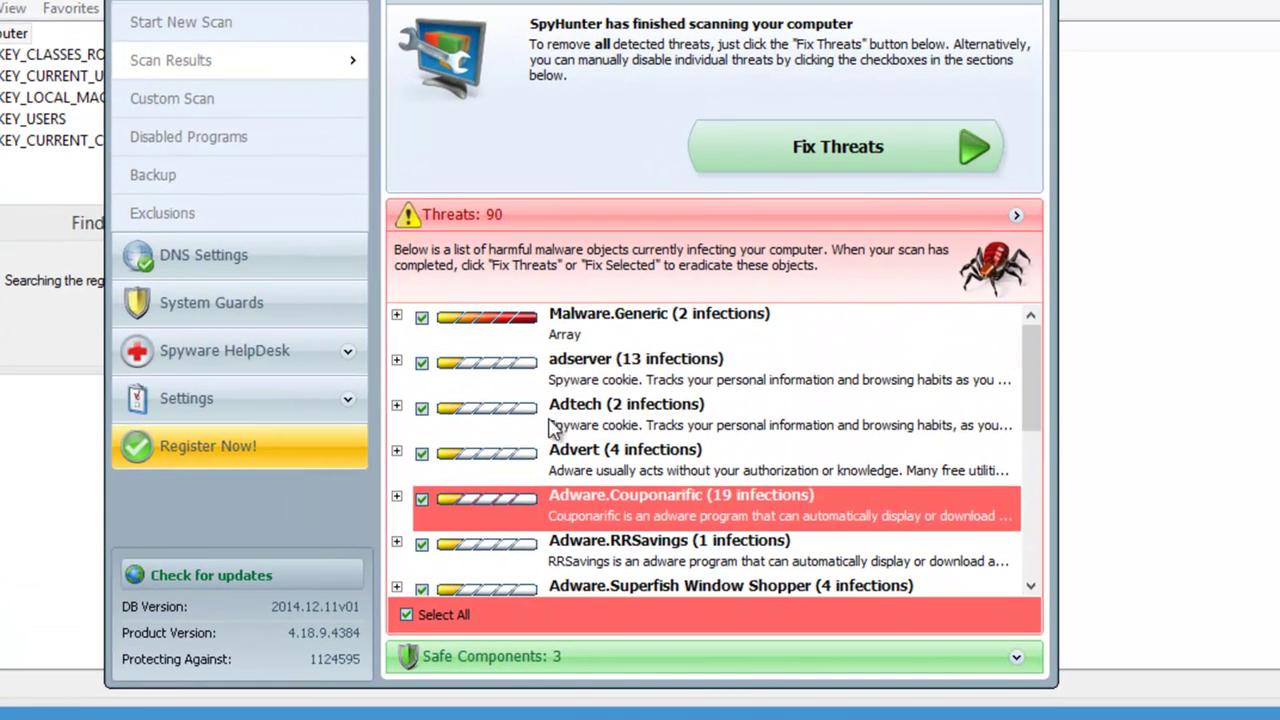
{"action": "left_click", "coordinate": [397, 316]}
{"action": "left_click", "coordinate": [650, 390]}
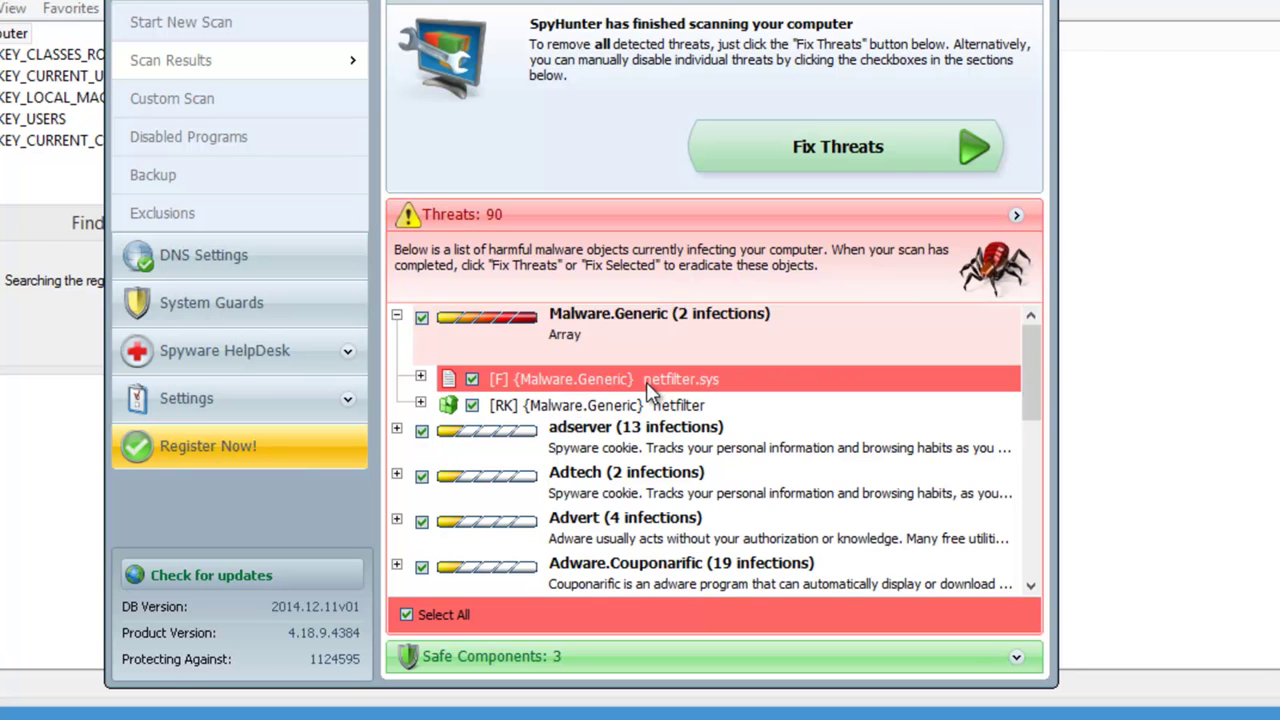
{"action": "scroll", "coordinate": [585, 365], "scroll_direction": "down", "scroll_amount": 1}
{"action": "scroll", "coordinate": [427, 358], "scroll_direction": "up", "scroll_amount": 1}
{"action": "scroll", "coordinate": [540, 403], "scroll_direction": "down", "scroll_amount": 1}
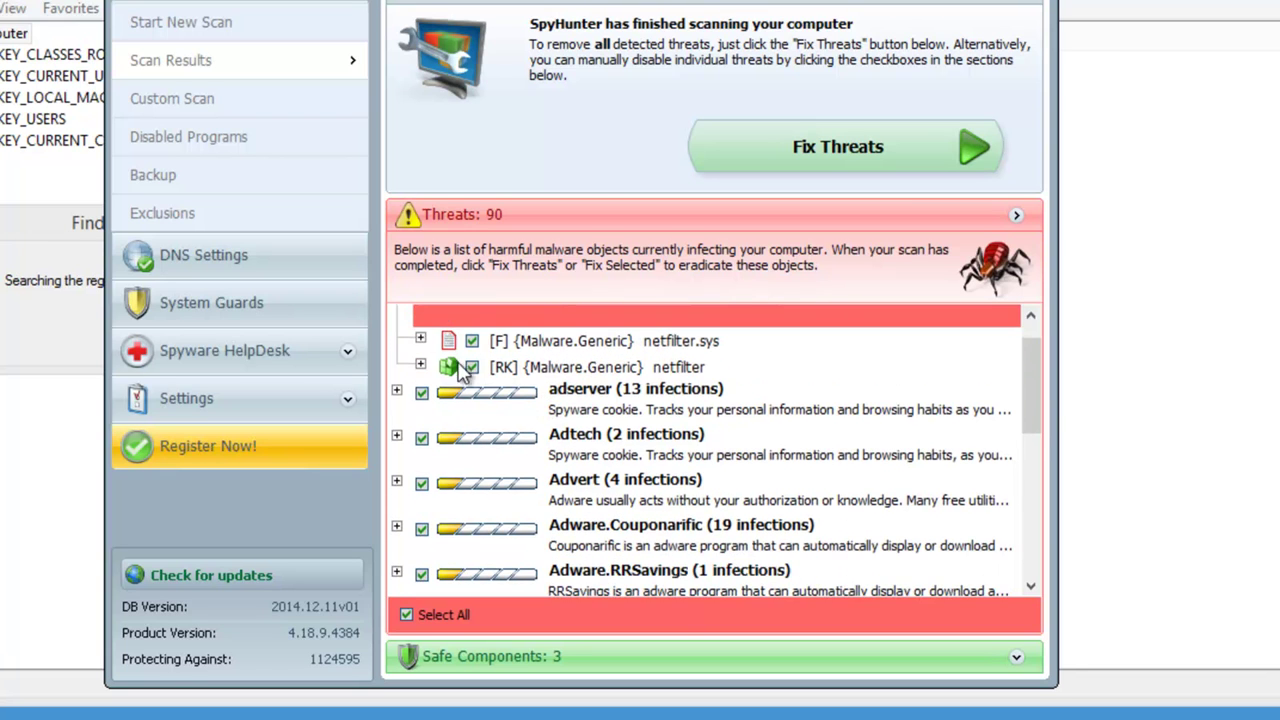
{"action": "left_click", "coordinate": [421, 384]}
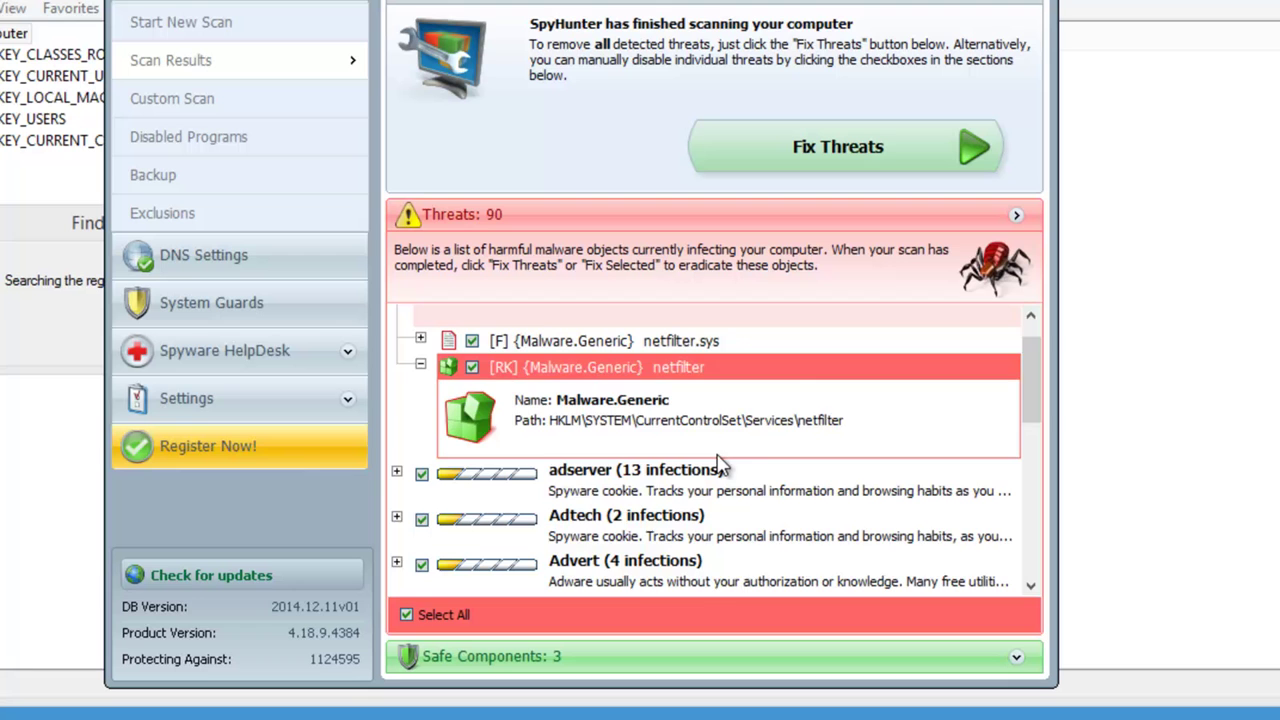
Expand the Adware.Couponarific threat in the scan results and read its description
{"action": "scroll", "coordinate": [717, 460], "scroll_direction": "down", "scroll_amount": 5}
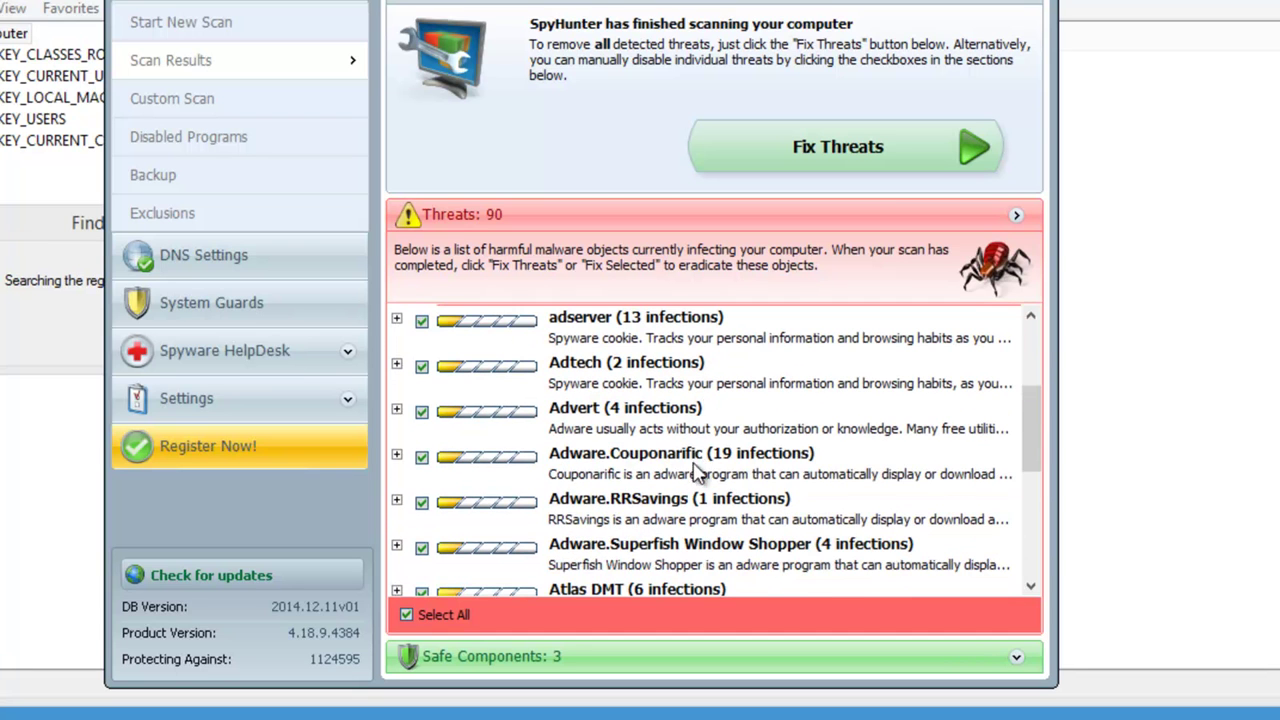
{"action": "left_click", "coordinate": [652, 470]}
{"action": "left_click", "coordinate": [396, 458]}
{"action": "scroll", "coordinate": [640, 482], "scroll_direction": "down", "scroll_amount": 6}
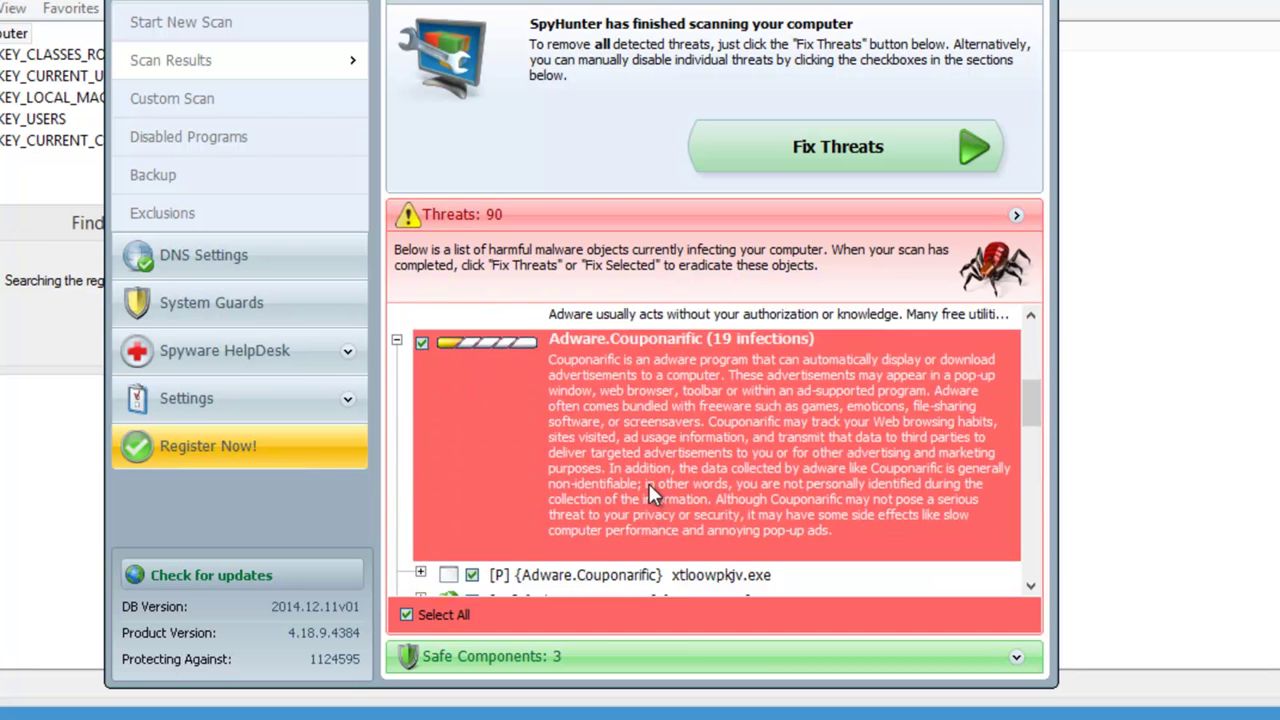
{"action": "scroll", "coordinate": [660, 497], "scroll_direction": "up", "scroll_amount": 5}
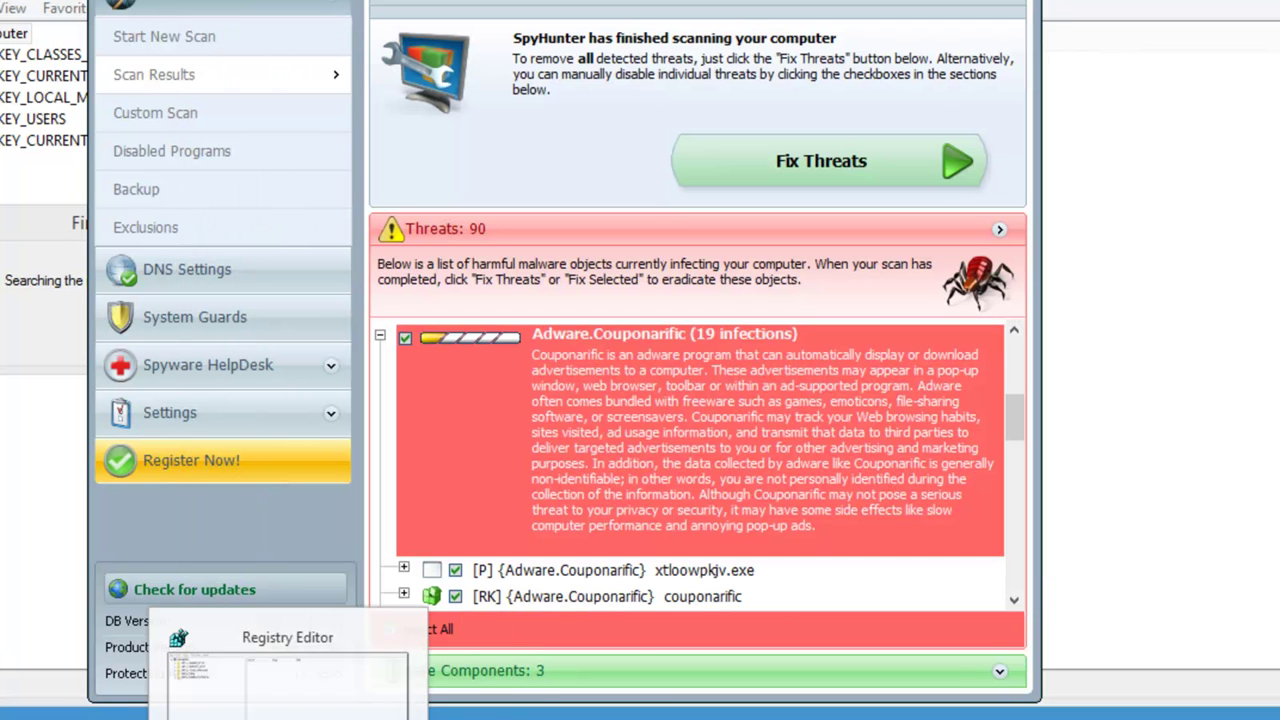
Switch to Stronghold AntiMalware, expand Adware.RRSavings and Adware.Couponarific, and widen the Location column to read the paths
{"action": "left_click", "coordinate": [285, 680]}
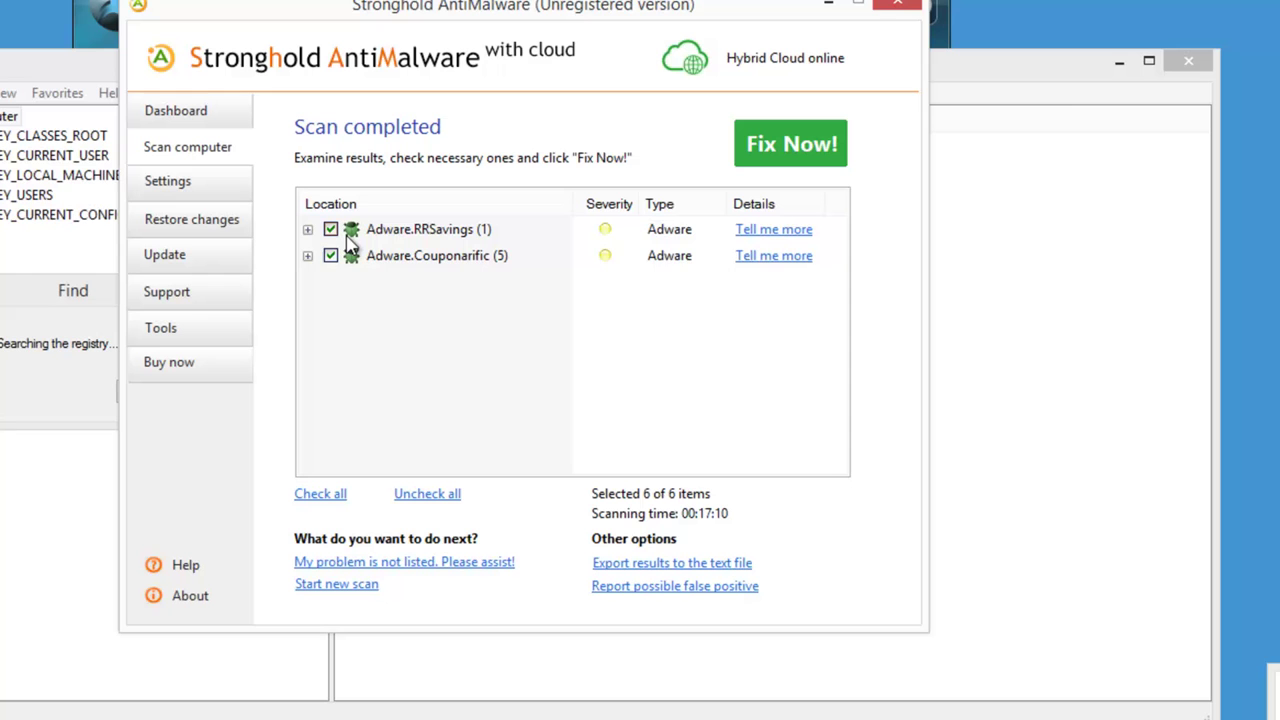
{"action": "left_click", "coordinate": [308, 256]}
{"action": "left_click", "coordinate": [308, 230]}
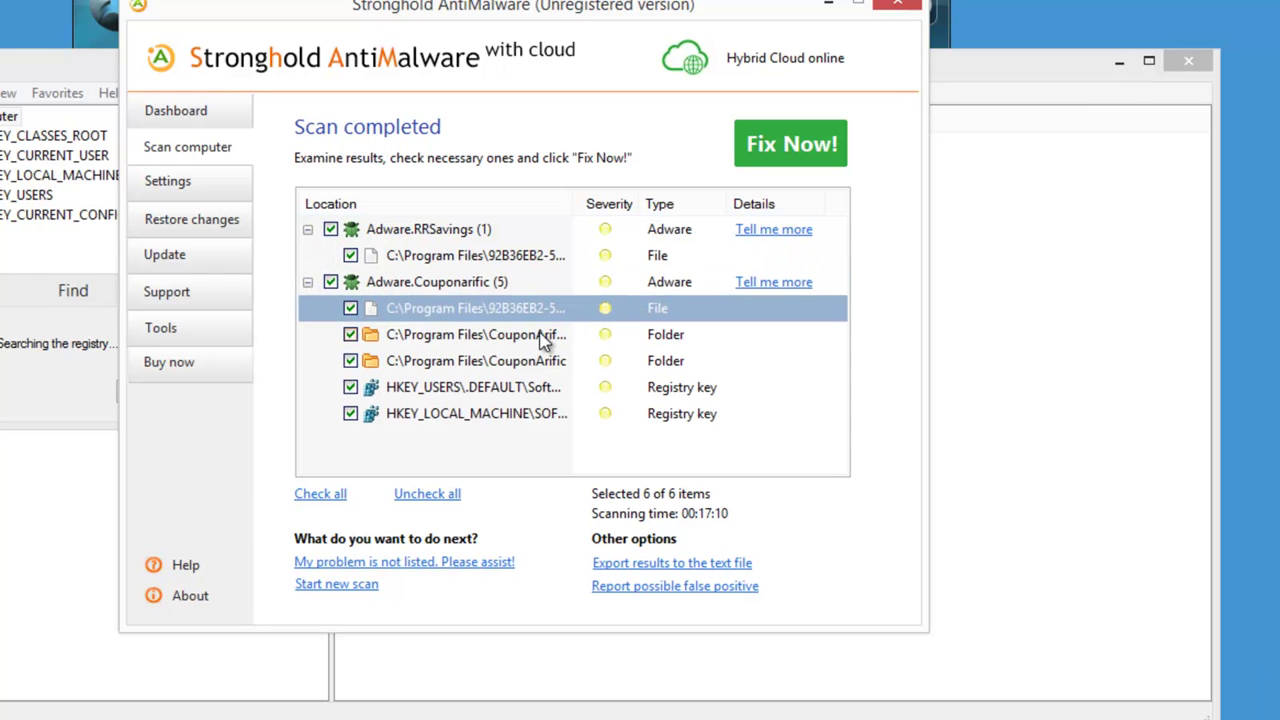
{"action": "left_click", "coordinate": [487, 258]}
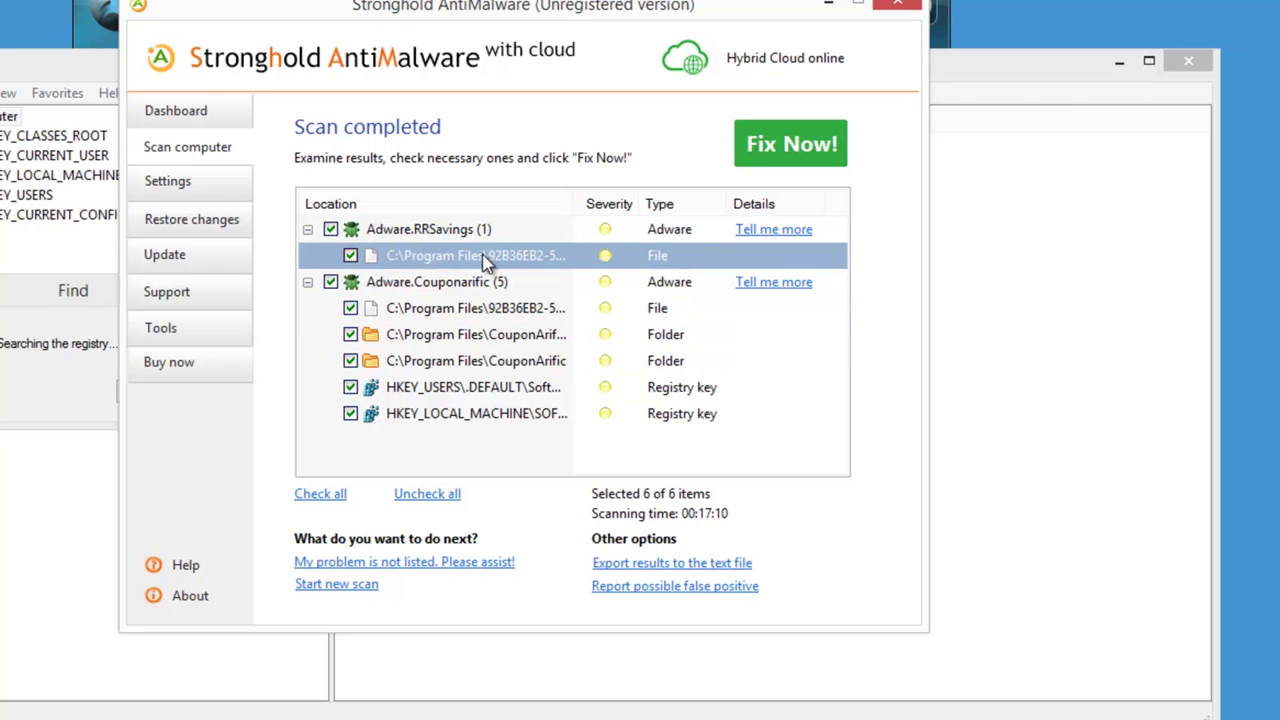
{"action": "left_click_drag", "start_coordinate": [573, 202], "coordinate": [786, 200]}
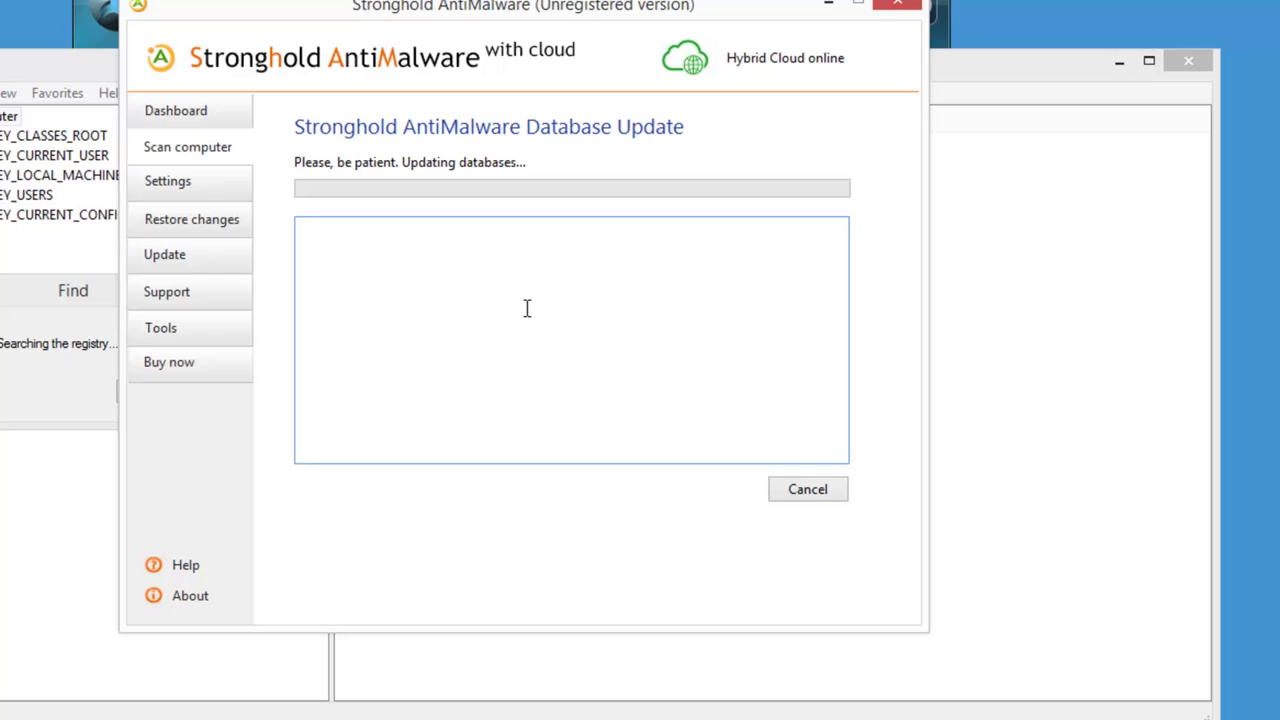
Cancel the database update and return to the scan results to examine the HKEY_LOCAL_MACHINE\SOFTWARE\couponarific entry
{"action": "left_click", "coordinate": [806, 490]}
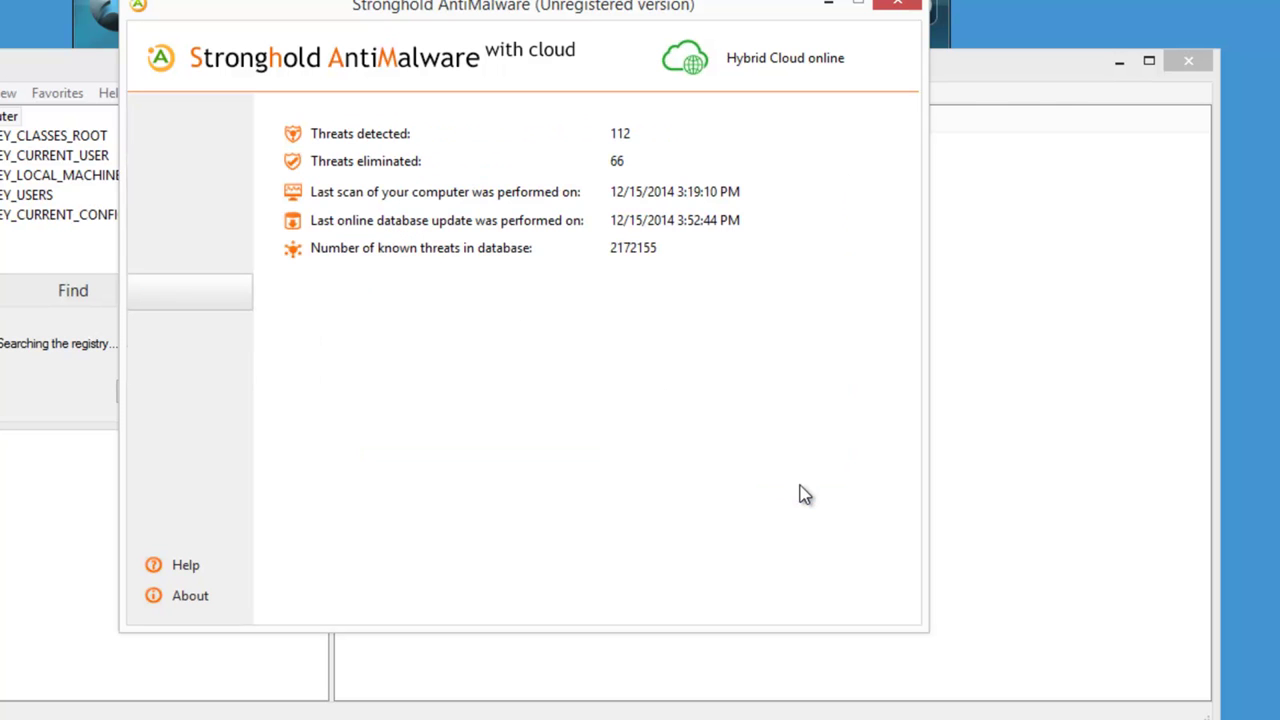
{"action": "left_click", "coordinate": [185, 150]}
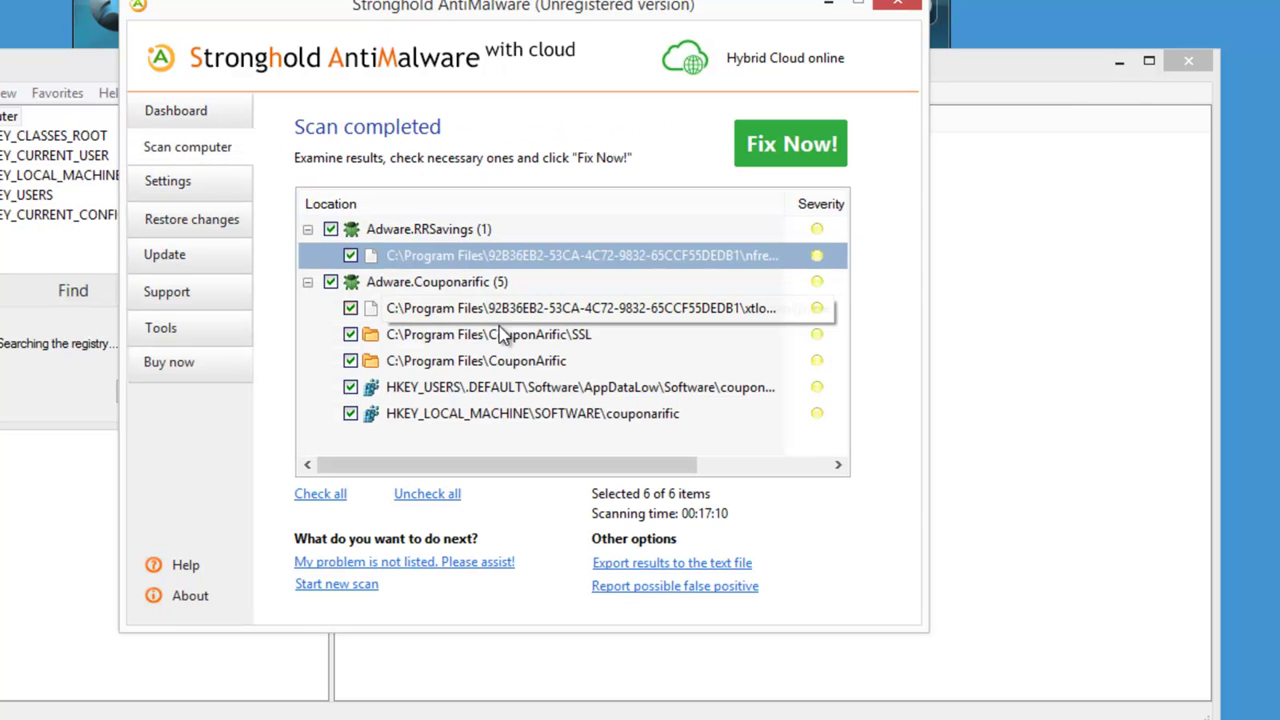
{"action": "left_click", "coordinate": [523, 421]}
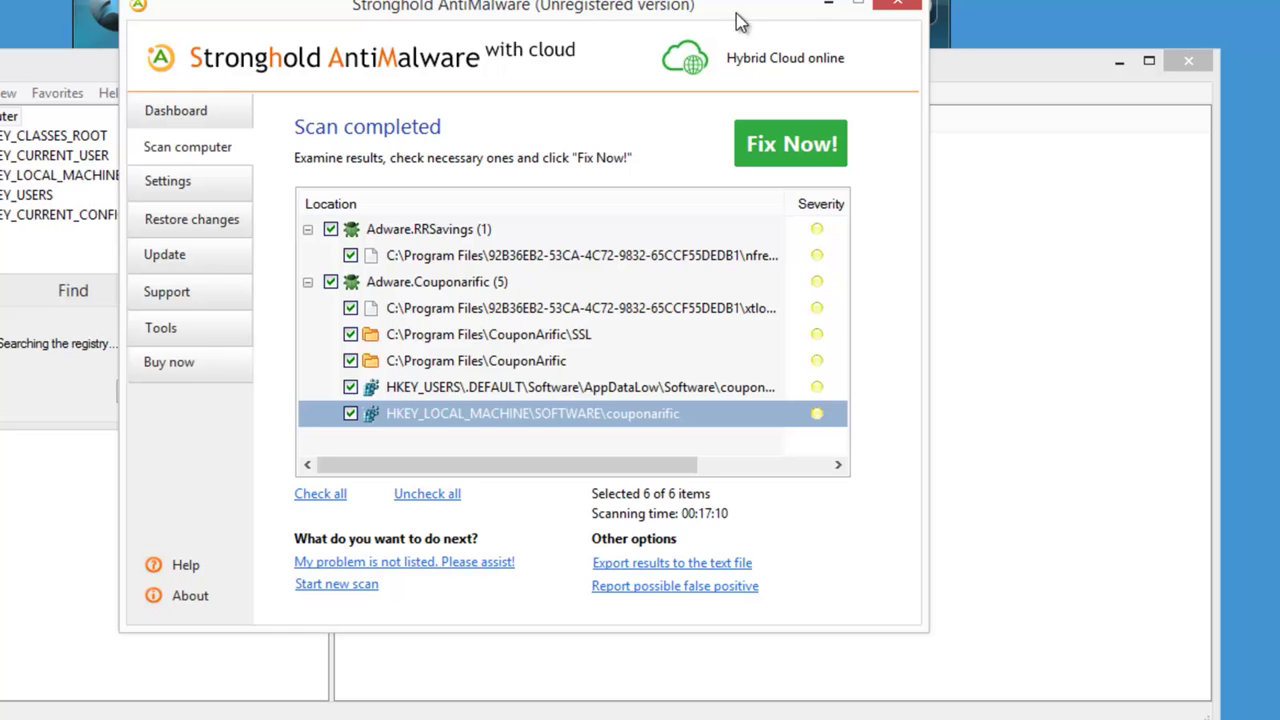
{"action": "left_click_drag", "start_coordinate": [794, 8], "coordinate": [822, 20]}
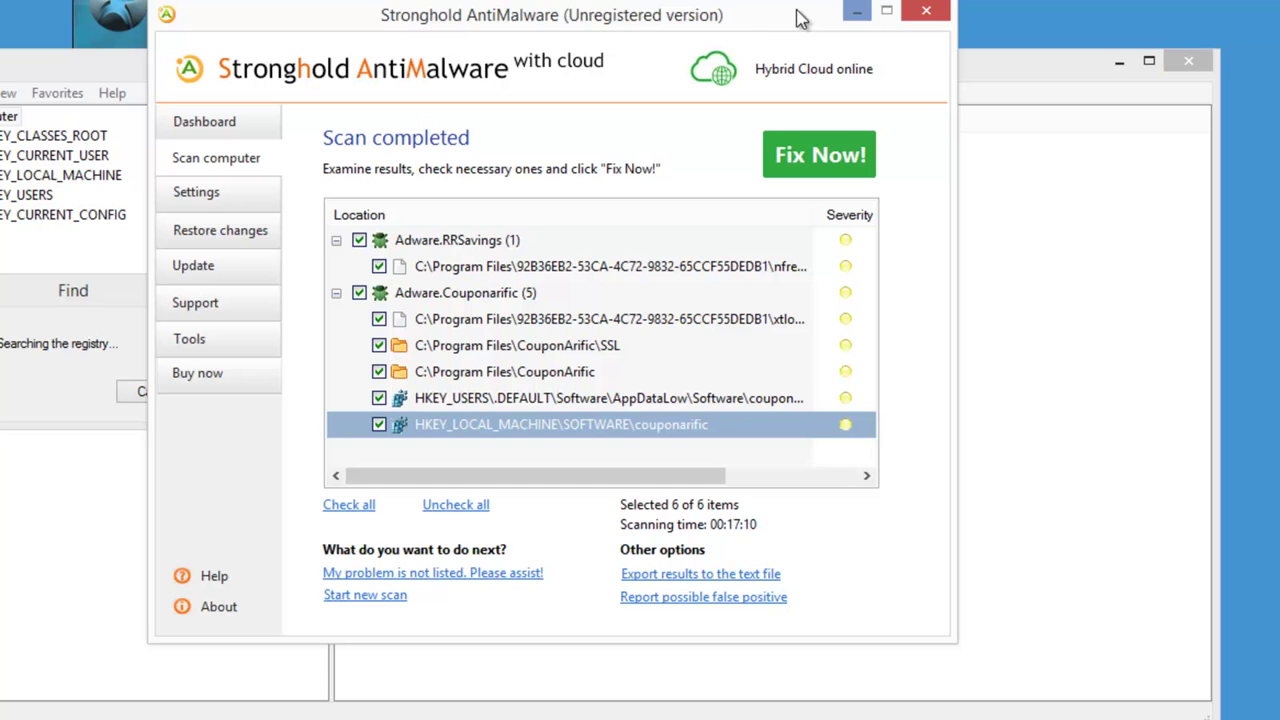
{"action": "left_click_drag", "start_coordinate": [802, 20], "coordinate": [765, 0]}
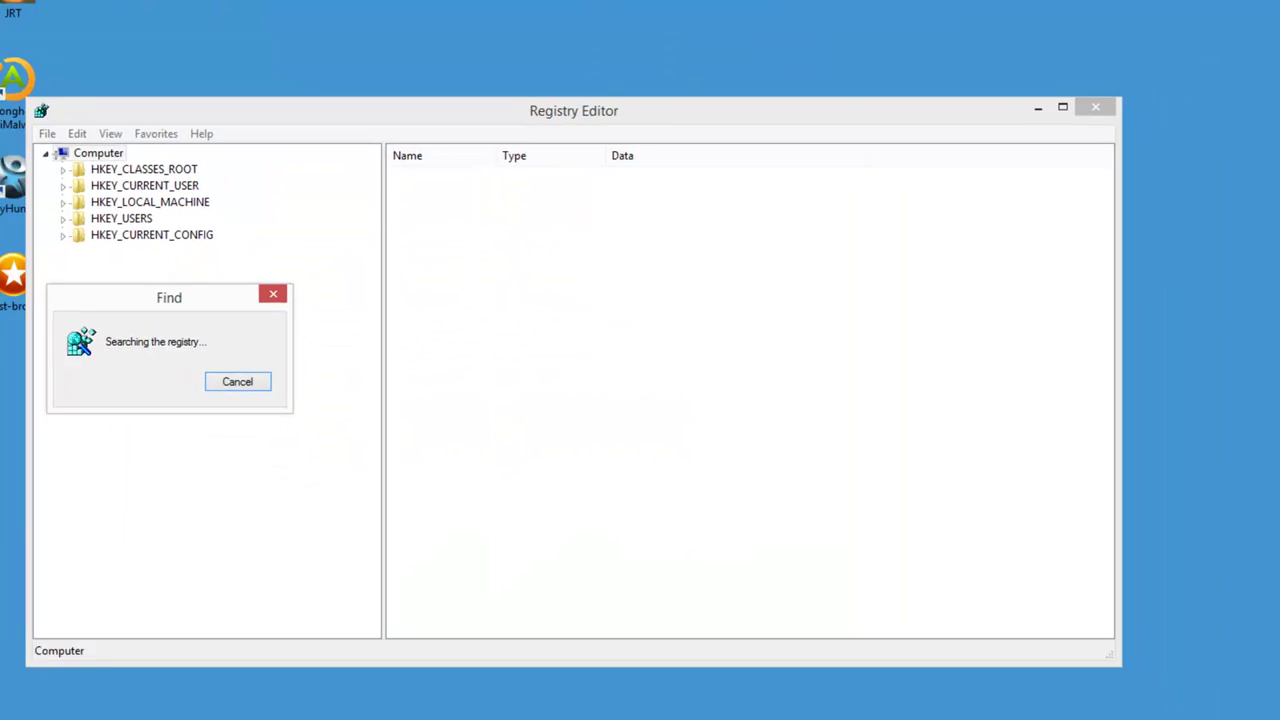
Open Malwarebytes Anti-Malware, dismiss the finished registry search and close the Registry Editor
{"action": "left_click", "coordinate": [1150, 706]}
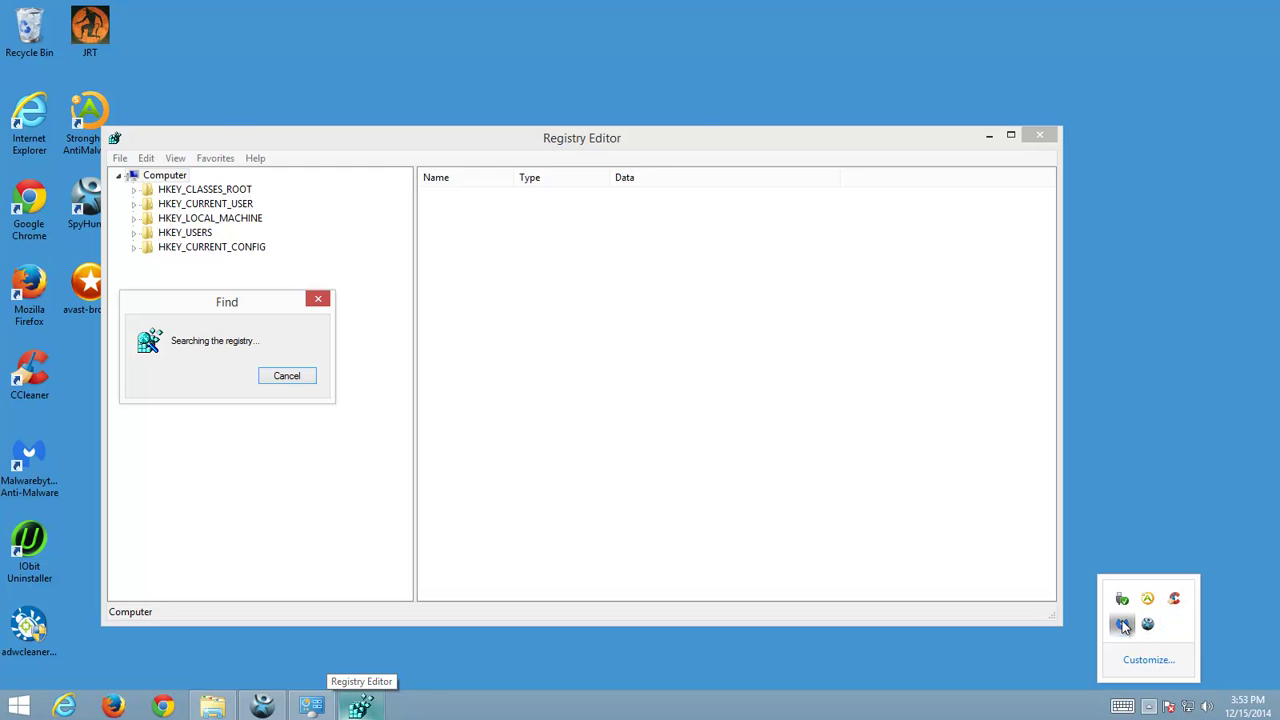
{"action": "double_click", "coordinate": [1124, 625]}
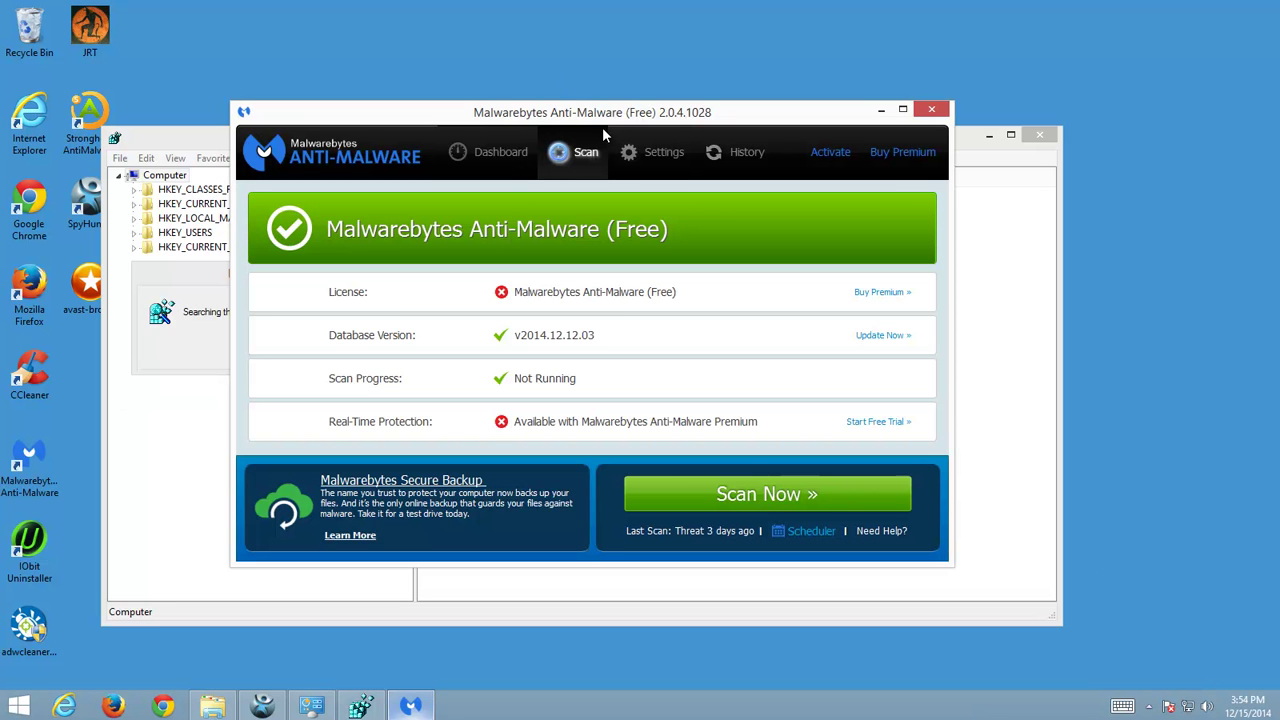
{"action": "left_click", "coordinate": [362, 706]}
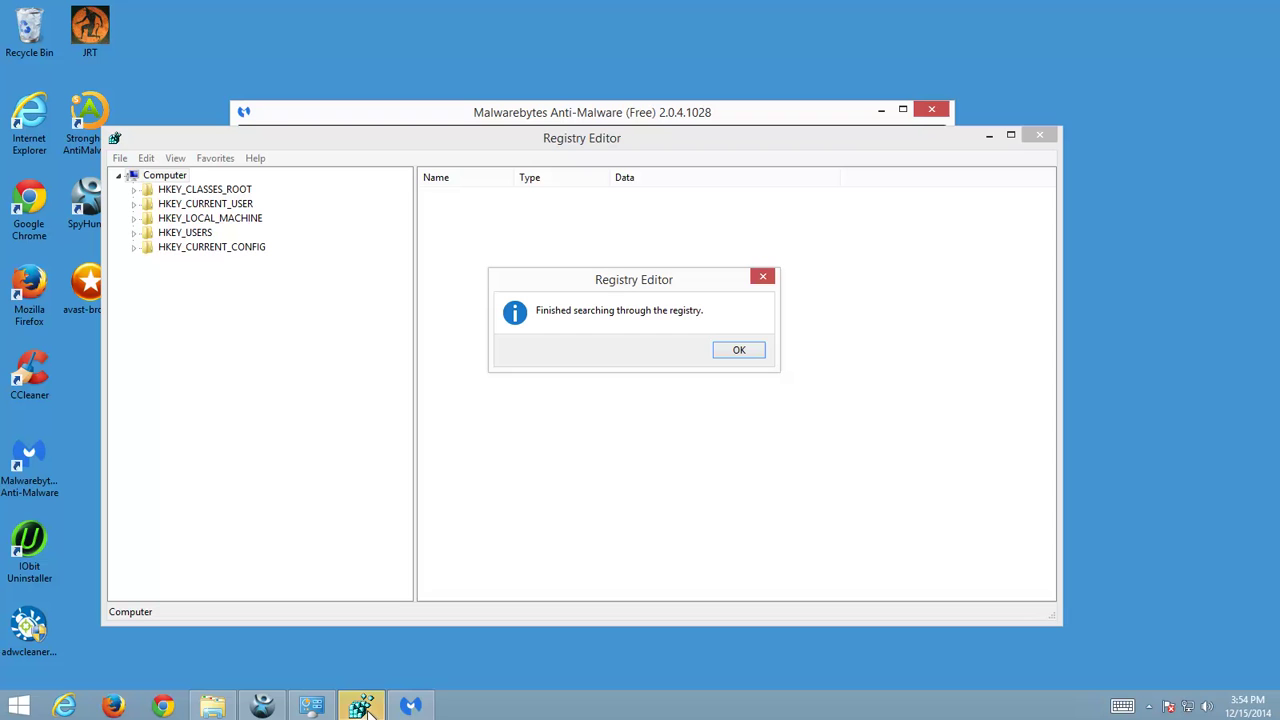
{"action": "left_click", "coordinate": [749, 350]}
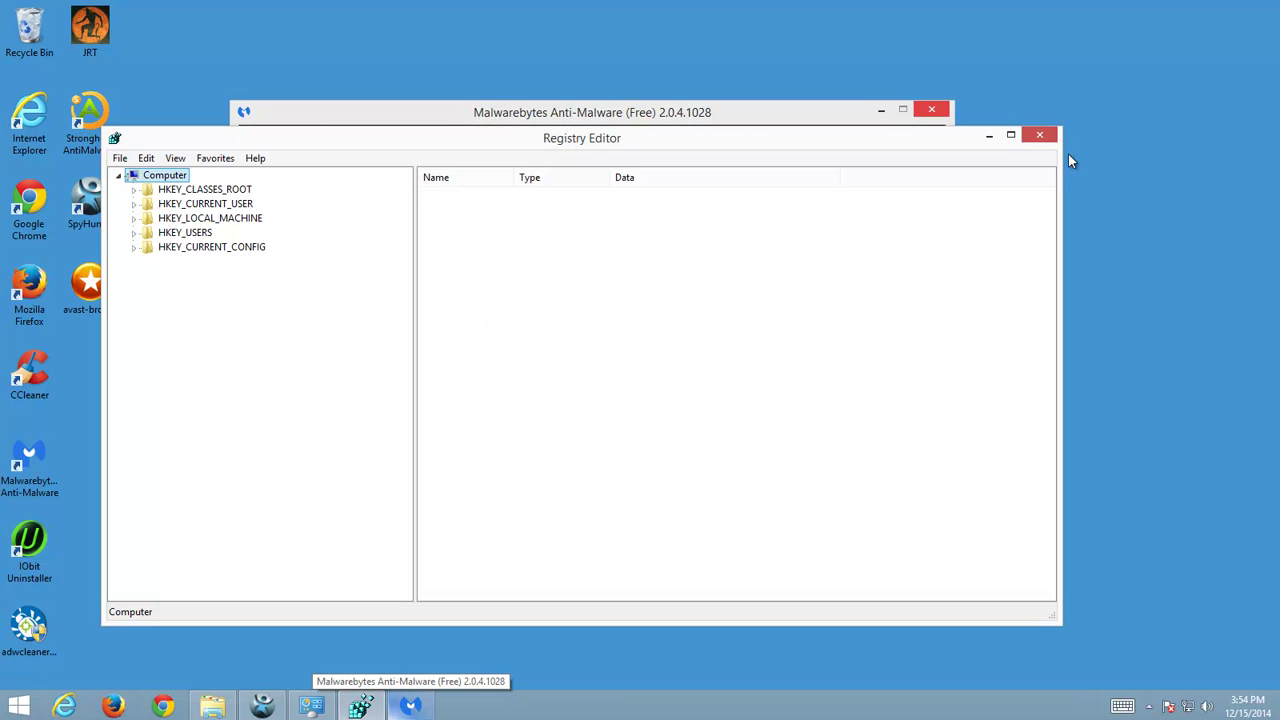
{"action": "left_click", "coordinate": [1039, 135]}
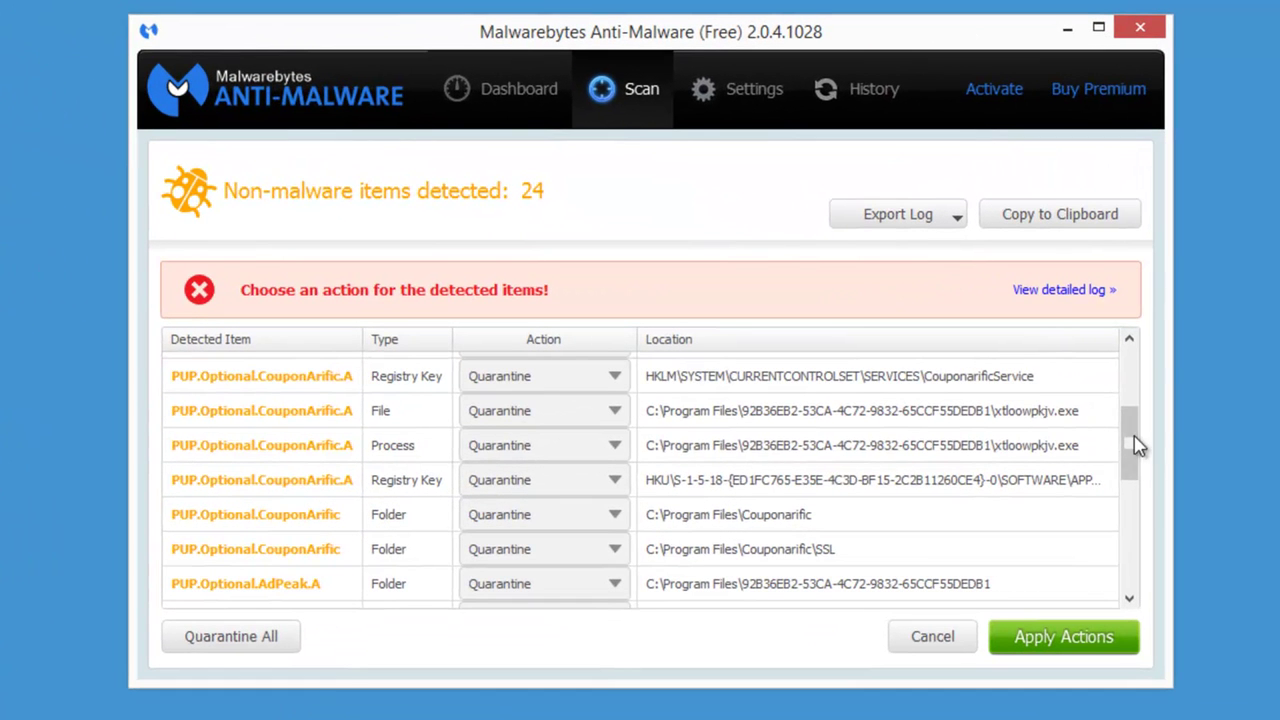
Sort the Malwarebytes detections by location, review the whole list, and apply the Quarantine action to the items
{"action": "left_click_drag", "start_coordinate": [1131, 443], "coordinate": [1139, 346]}
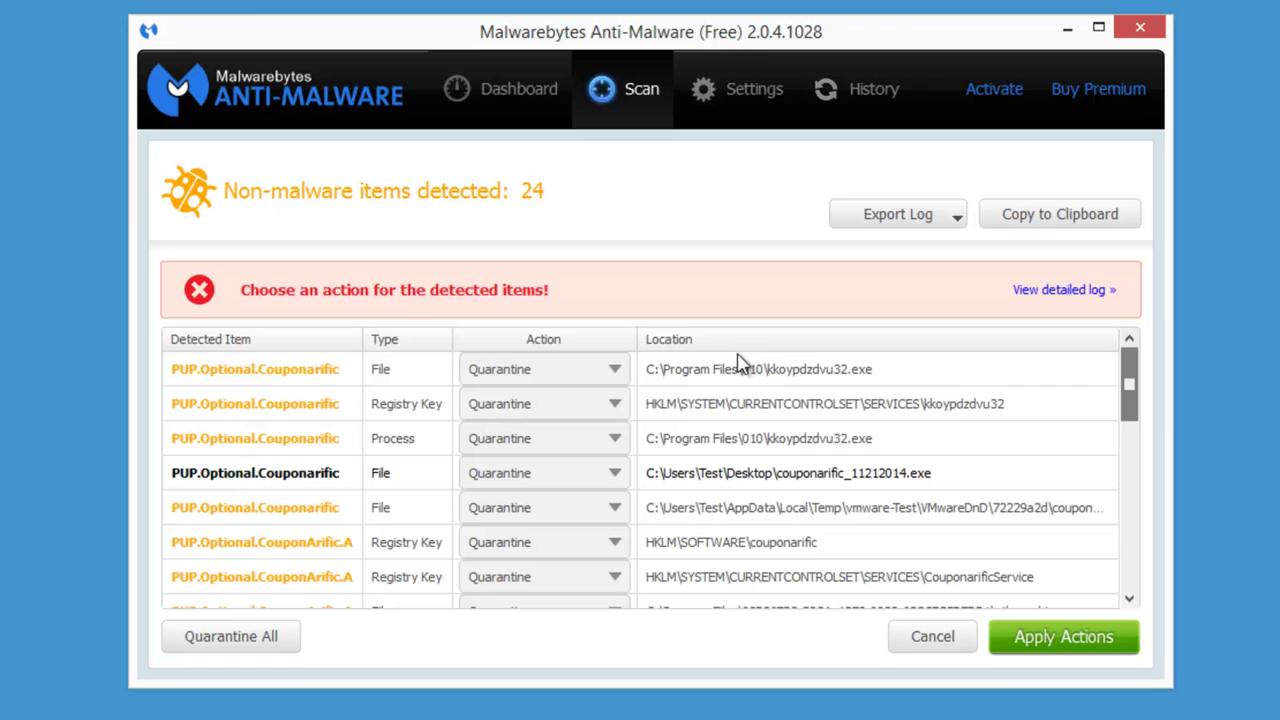
{"action": "left_click", "coordinate": [688, 345]}
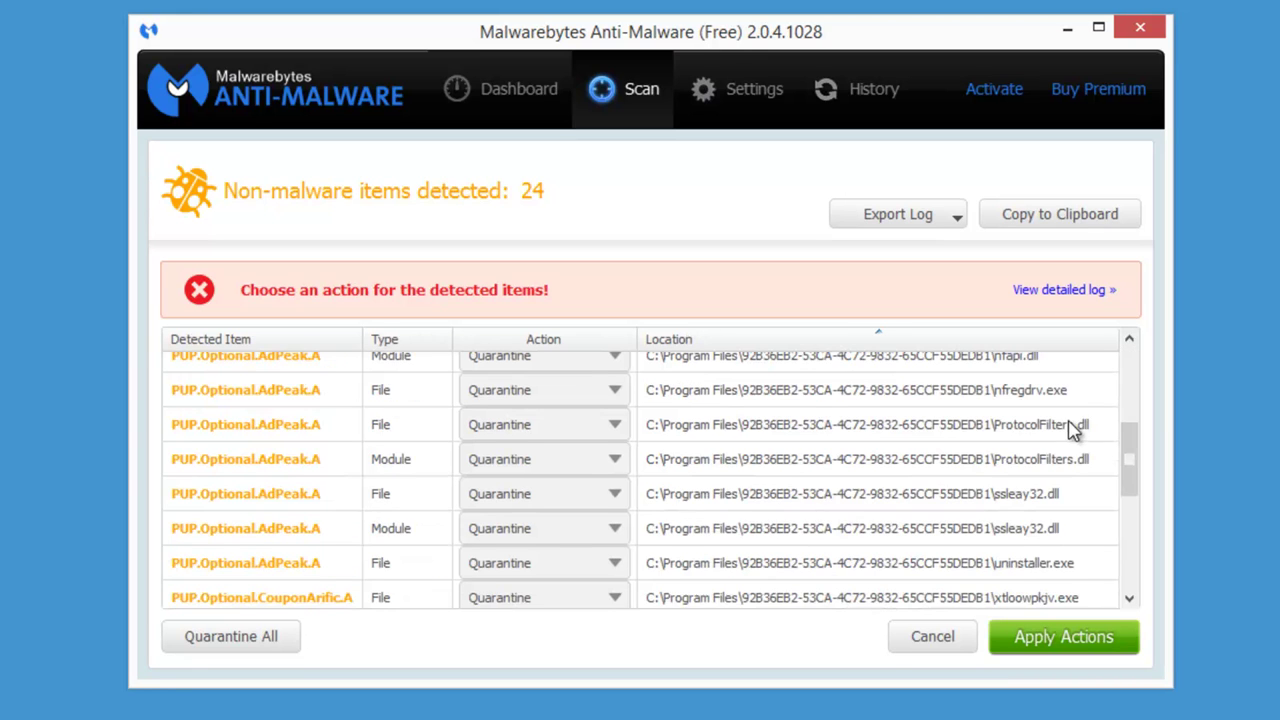
{"action": "scroll", "coordinate": [1091, 425], "scroll_direction": "down", "scroll_amount": 6}
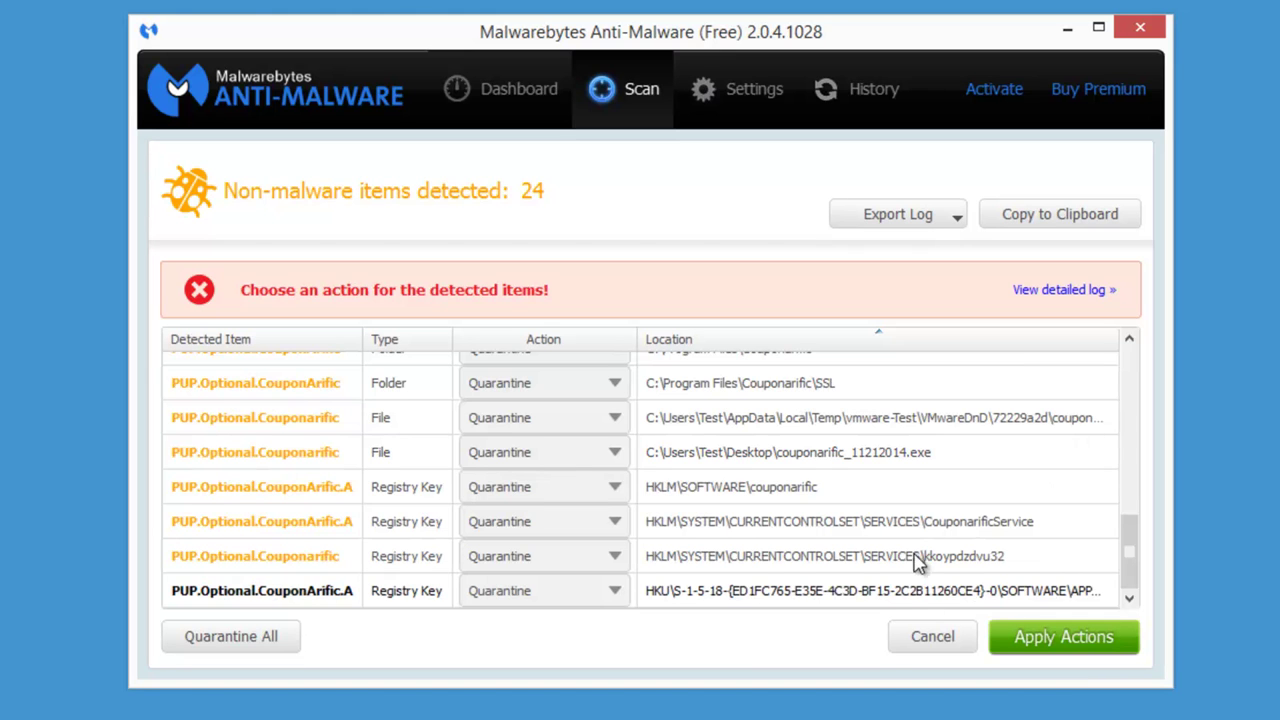
{"action": "scroll", "coordinate": [905, 540], "scroll_direction": "up", "scroll_amount": 2}
{"action": "scroll", "coordinate": [905, 538], "scroll_direction": "up", "scroll_amount": 5}
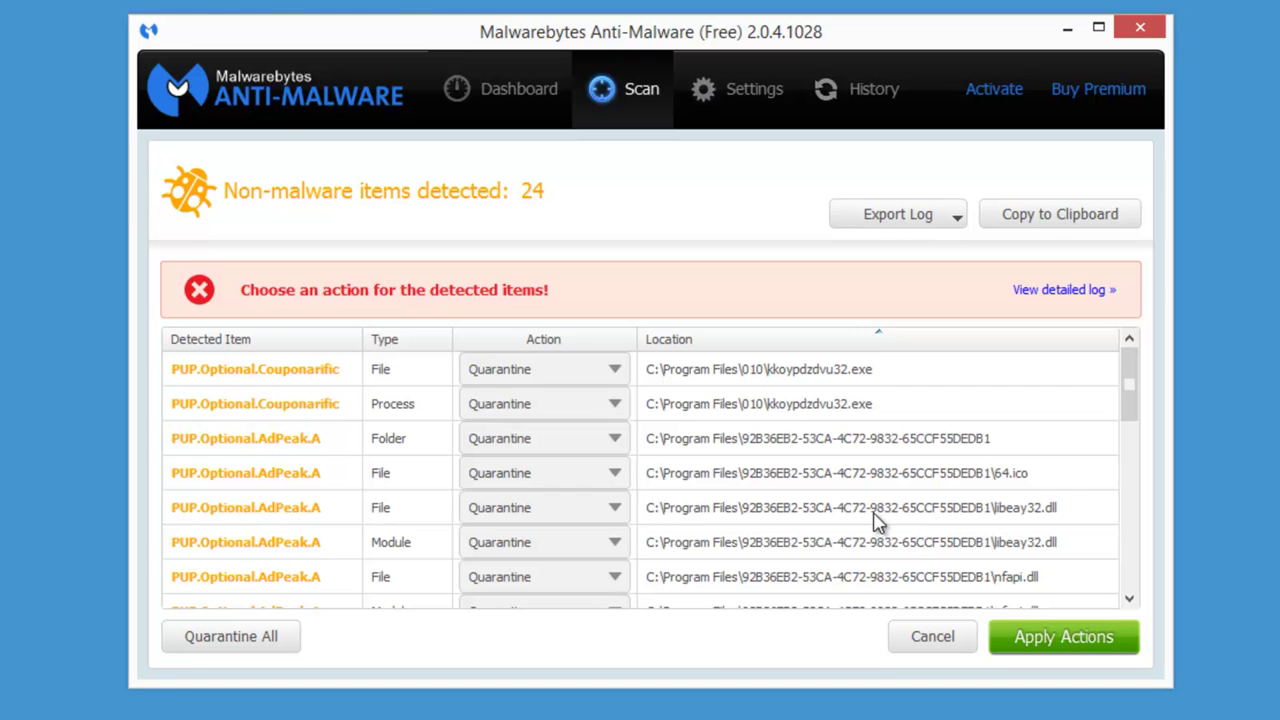
{"action": "scroll", "coordinate": [878, 530], "scroll_direction": "down", "scroll_amount": 8}
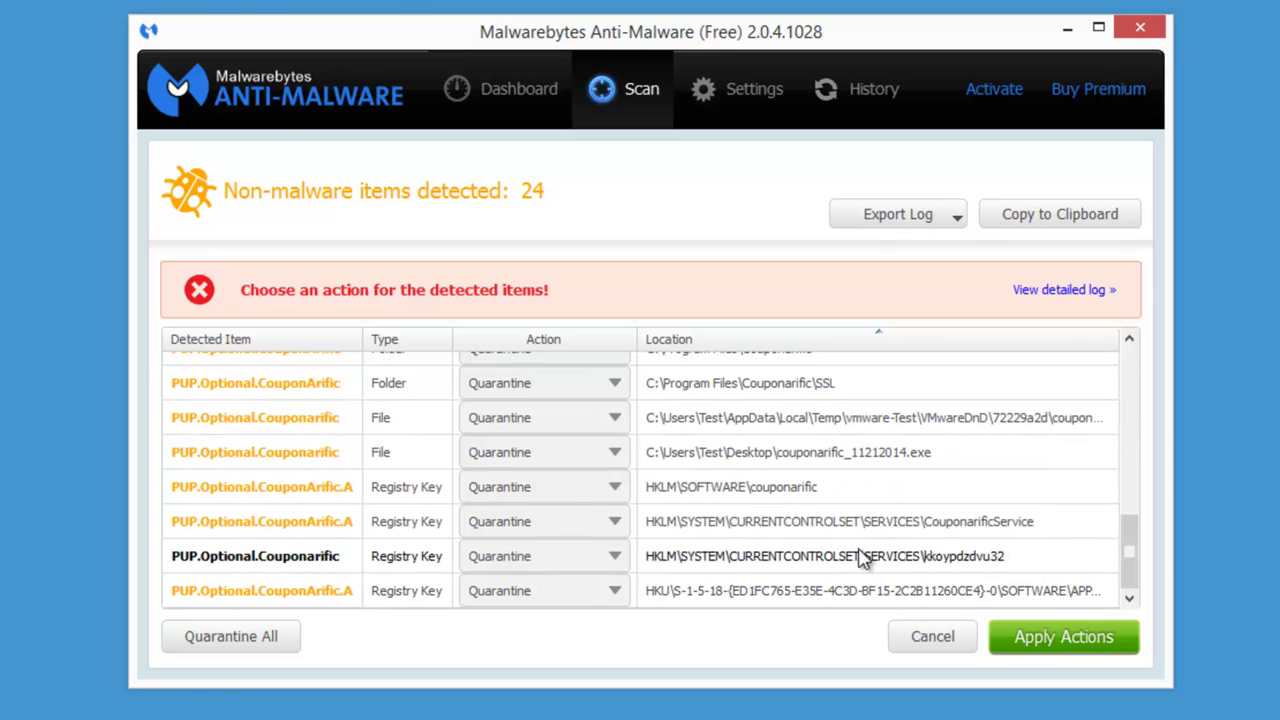
{"action": "left_click", "coordinate": [1060, 645]}
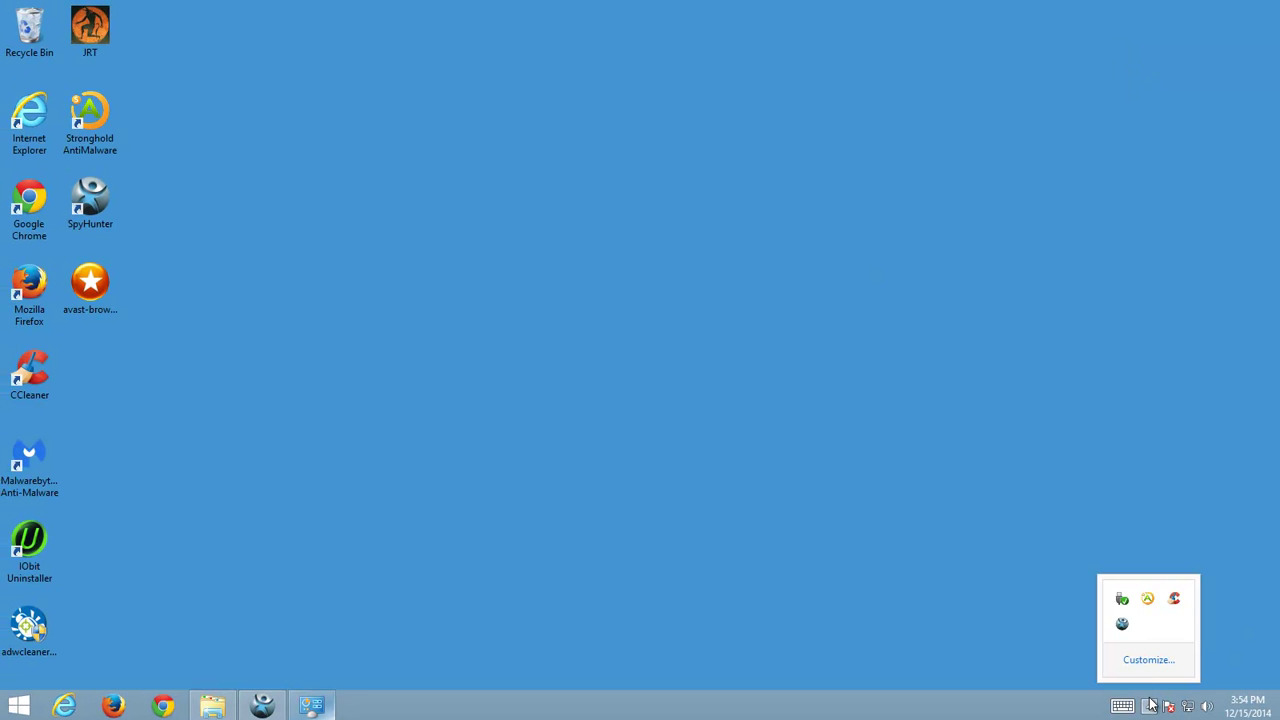
Reopen Stronghold AntiMalware and collapse the Adware.Couponarific and Adware.RRSavings groups in the scan results
{"action": "left_click", "coordinate": [1148, 600]}
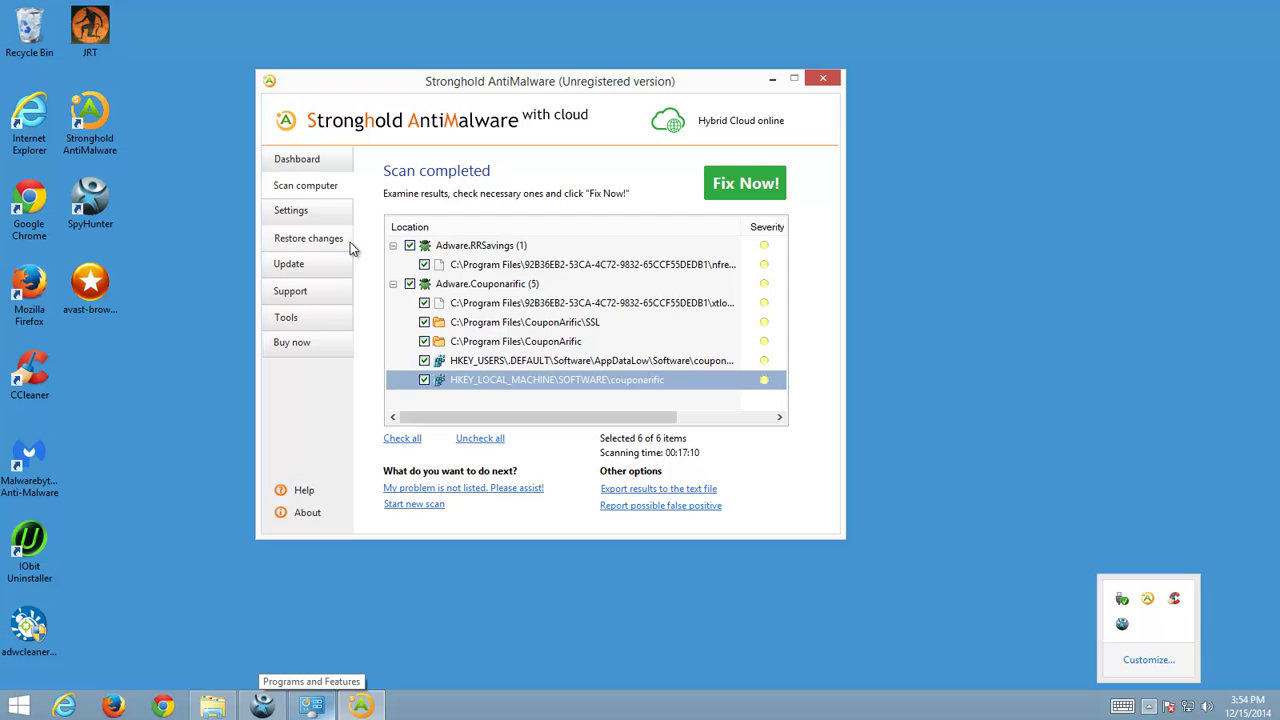
{"action": "left_click", "coordinate": [393, 284]}
{"action": "left_click", "coordinate": [393, 245]}
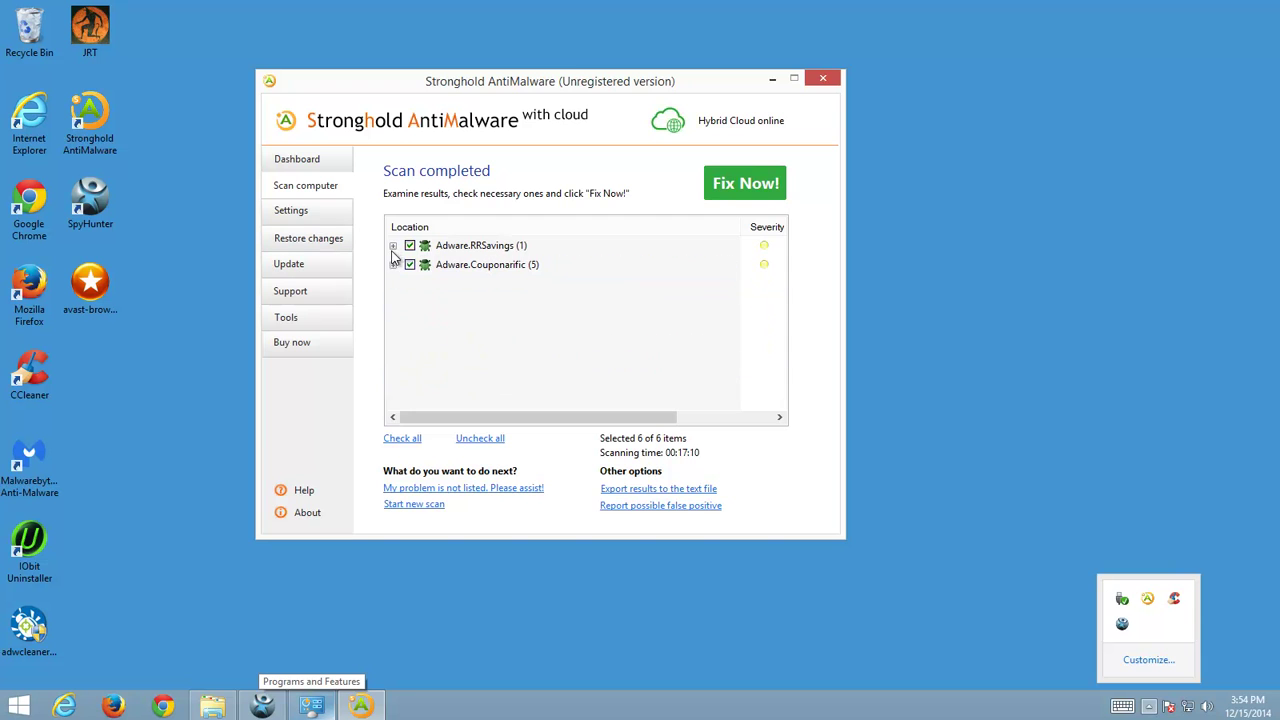
Try to fix all checked detections in the Stronghold AntiMalware scan results and close the program
{"action": "left_click", "coordinate": [740, 188]}
{"action": "left_click", "coordinate": [812, 86]}
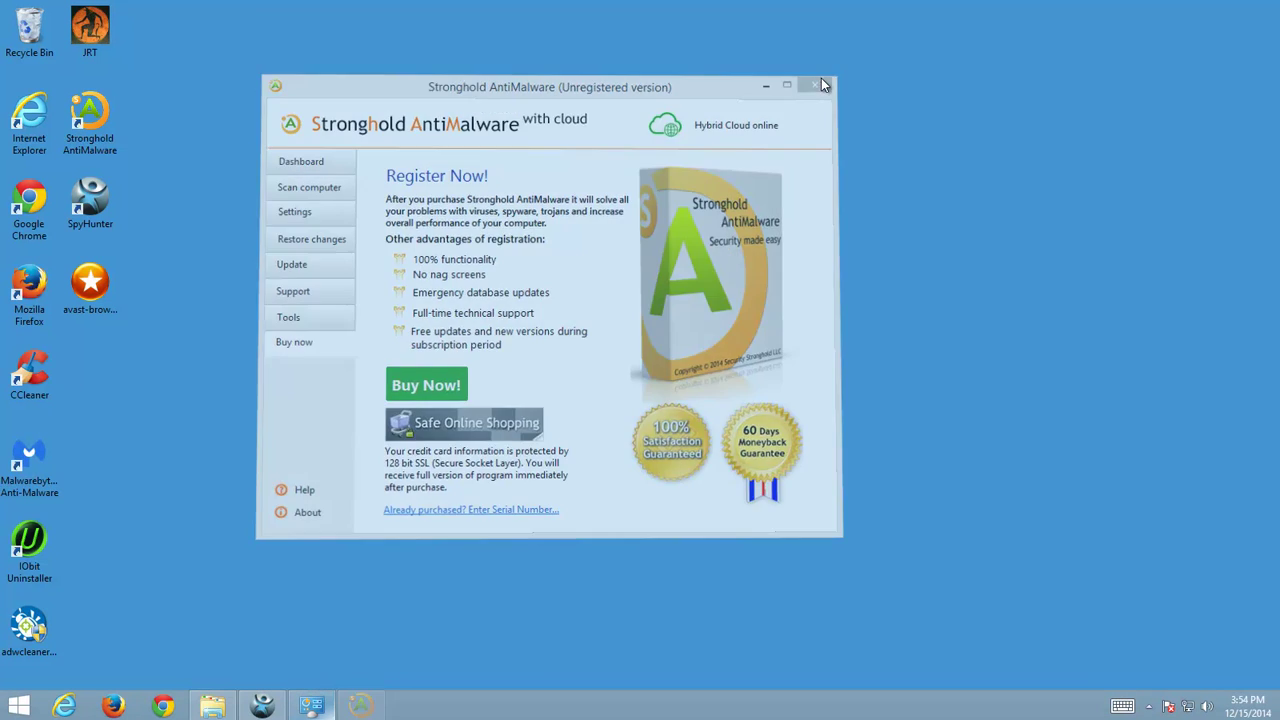
Try to close the SpyHunter window, and close the File Explorer window showing Program Files
{"action": "right_click", "coordinate": [262, 703]}
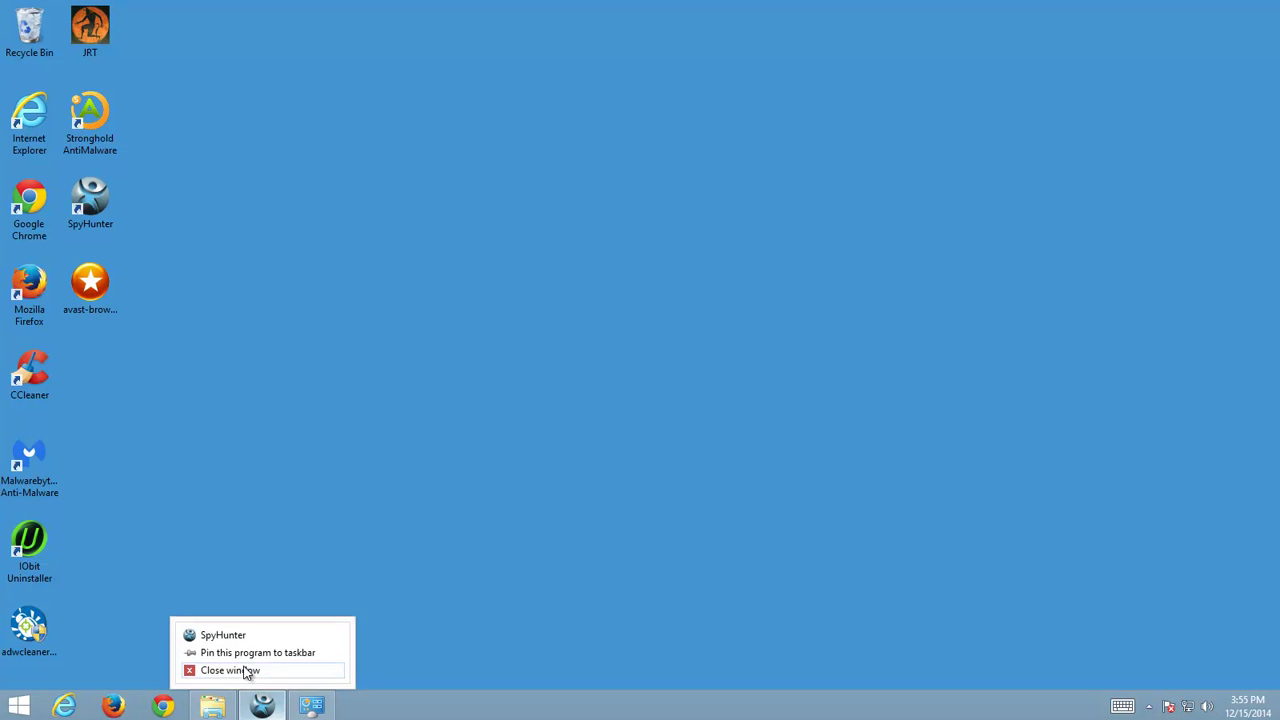
{"action": "left_click", "coordinate": [245, 667]}
{"action": "left_click", "coordinate": [212, 706]}
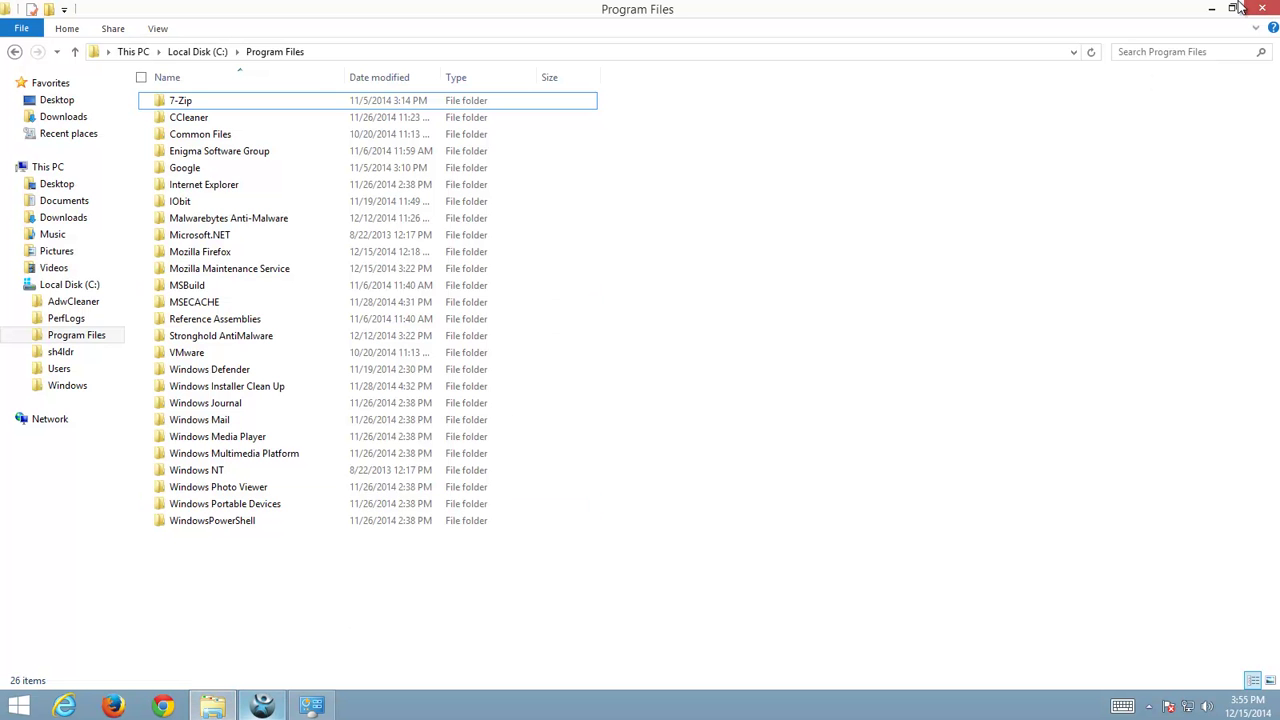
{"action": "left_click", "coordinate": [212, 706]}
{"action": "right_click", "coordinate": [388, 294]}
{"action": "left_click", "coordinate": [300, 338]}
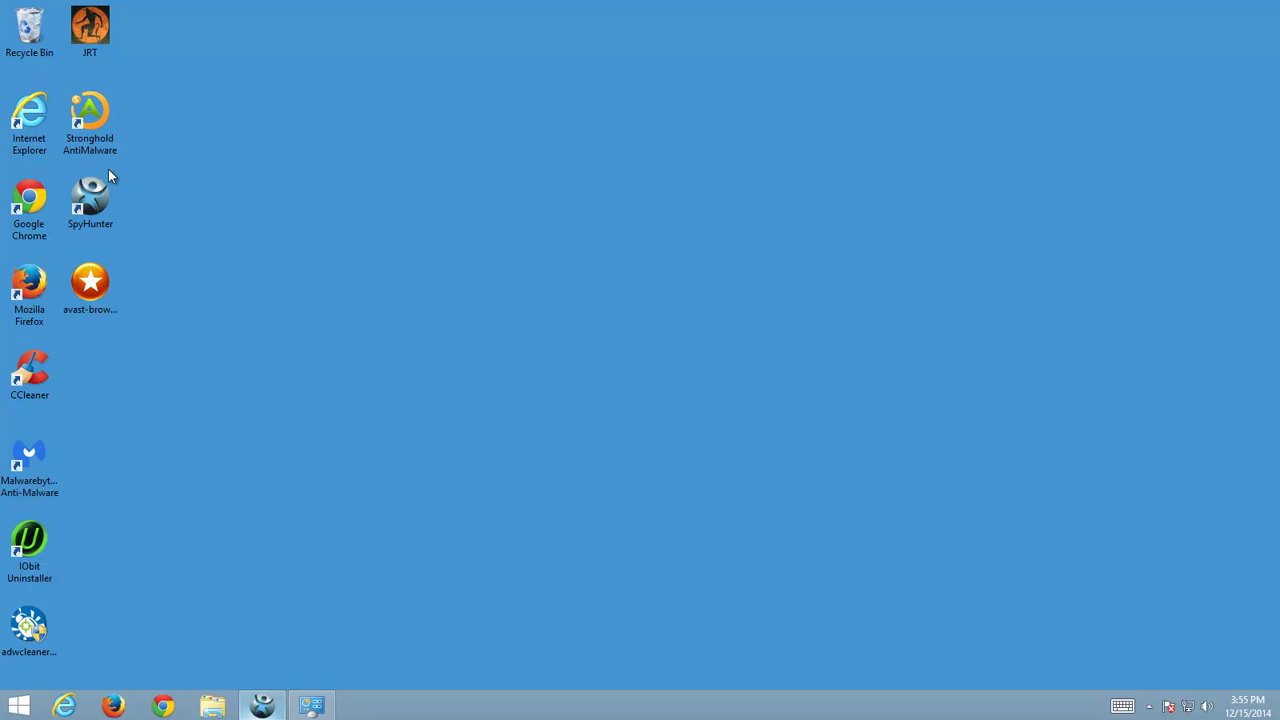
Open CCleaner and scan the registry for issues with all registry categories checked
{"action": "double_click", "coordinate": [34, 395]}
{"action": "left_click", "coordinate": [53, 192]}
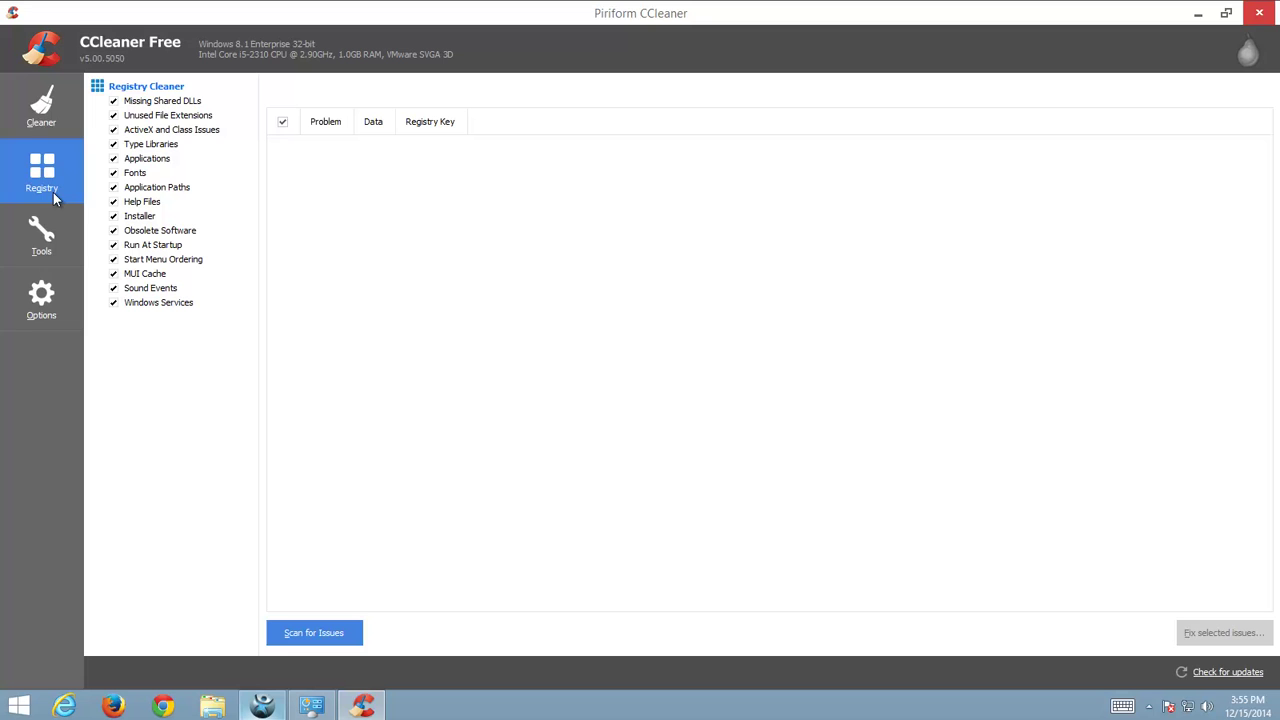
{"action": "left_click", "coordinate": [316, 628]}
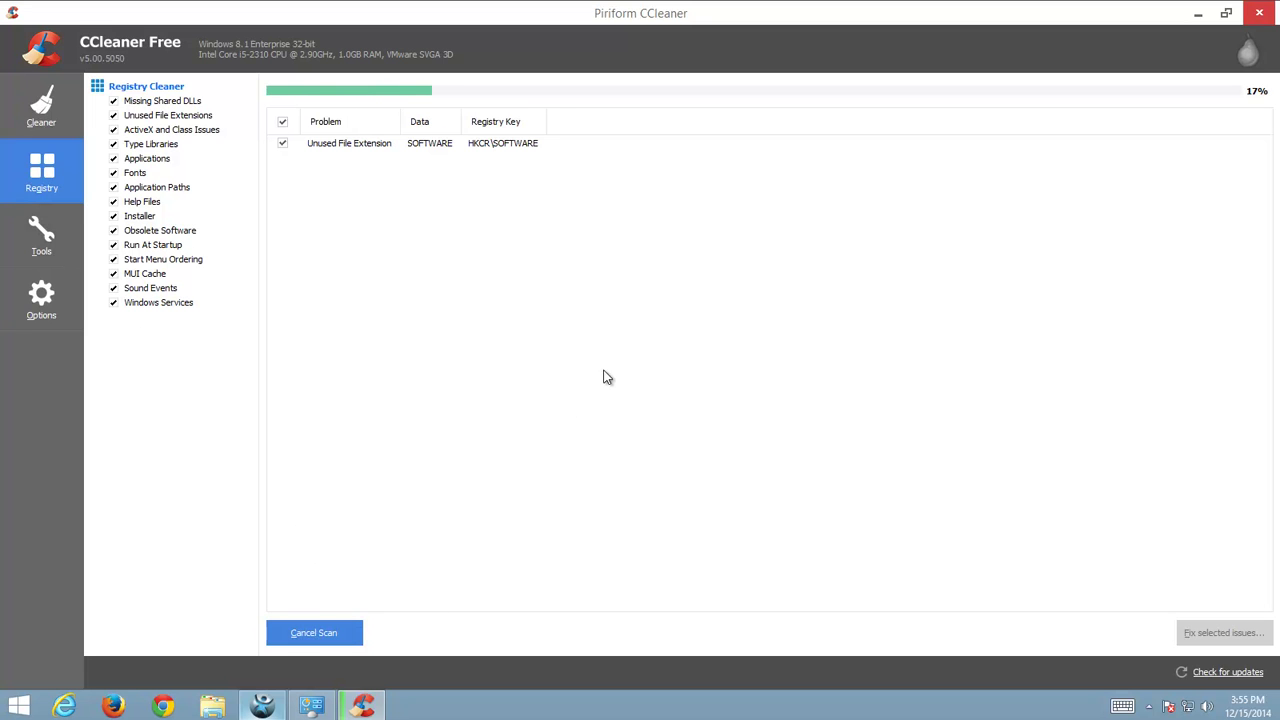
Review the listed registry issues, fix all of them without backing up the registry, and close CCleaner
{"action": "left_click", "coordinate": [386, 145]}
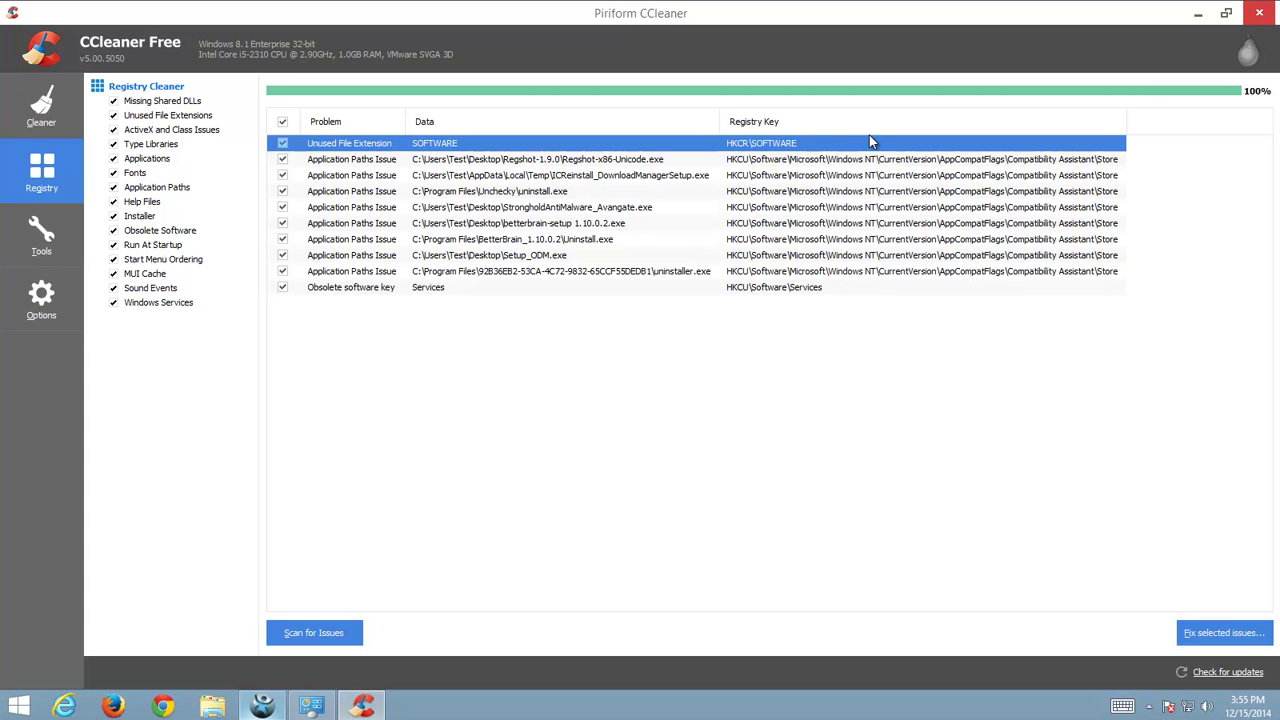
{"action": "left_click", "coordinate": [764, 290]}
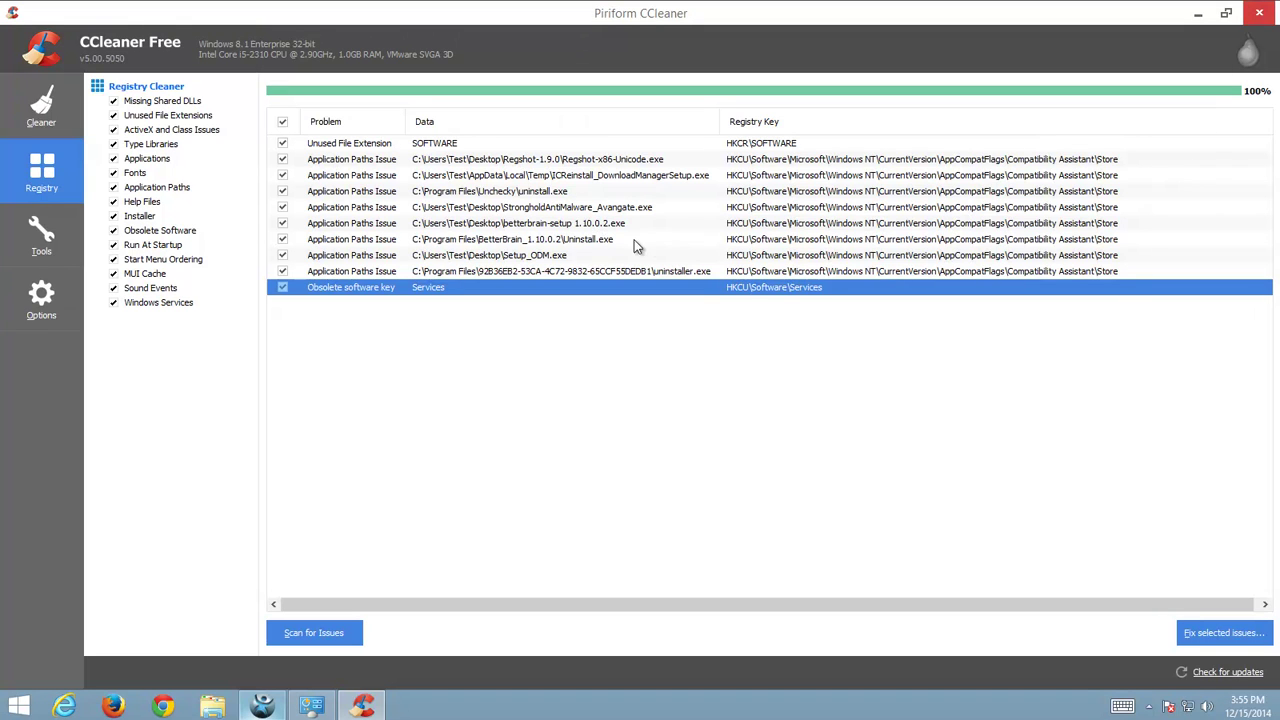
{"action": "left_click", "coordinate": [424, 147]}
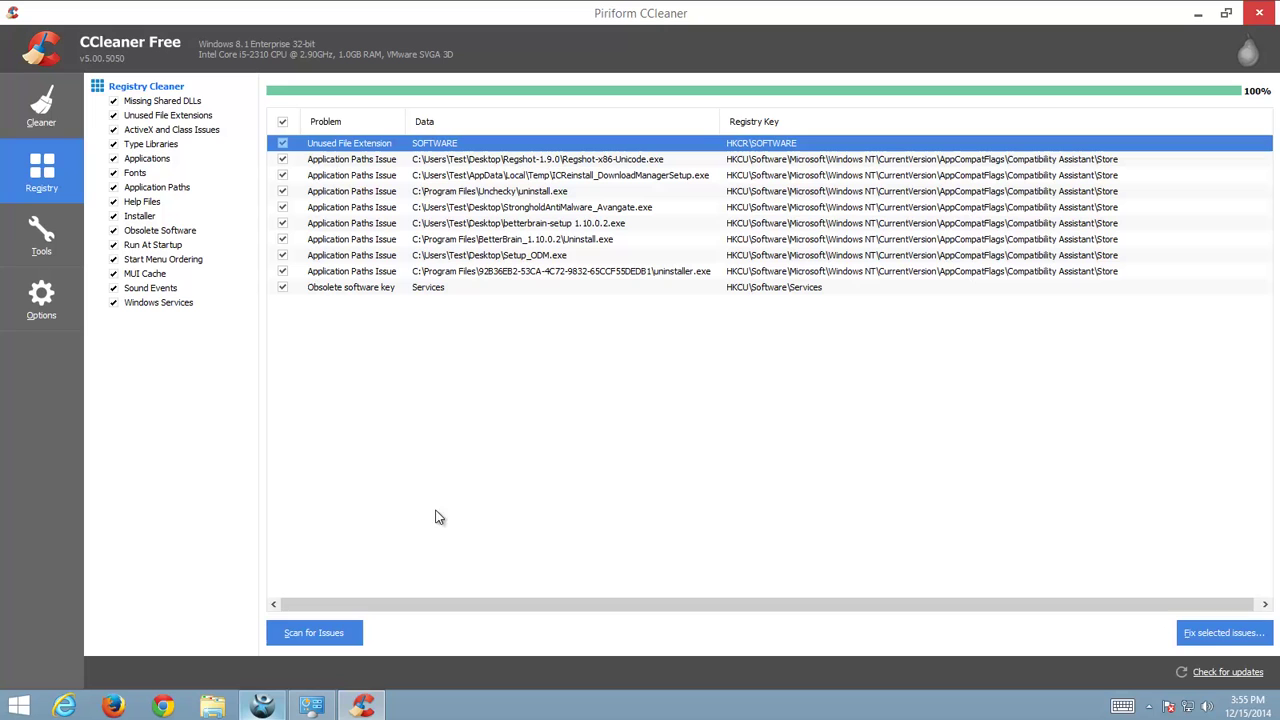
{"action": "left_click", "coordinate": [1240, 636]}
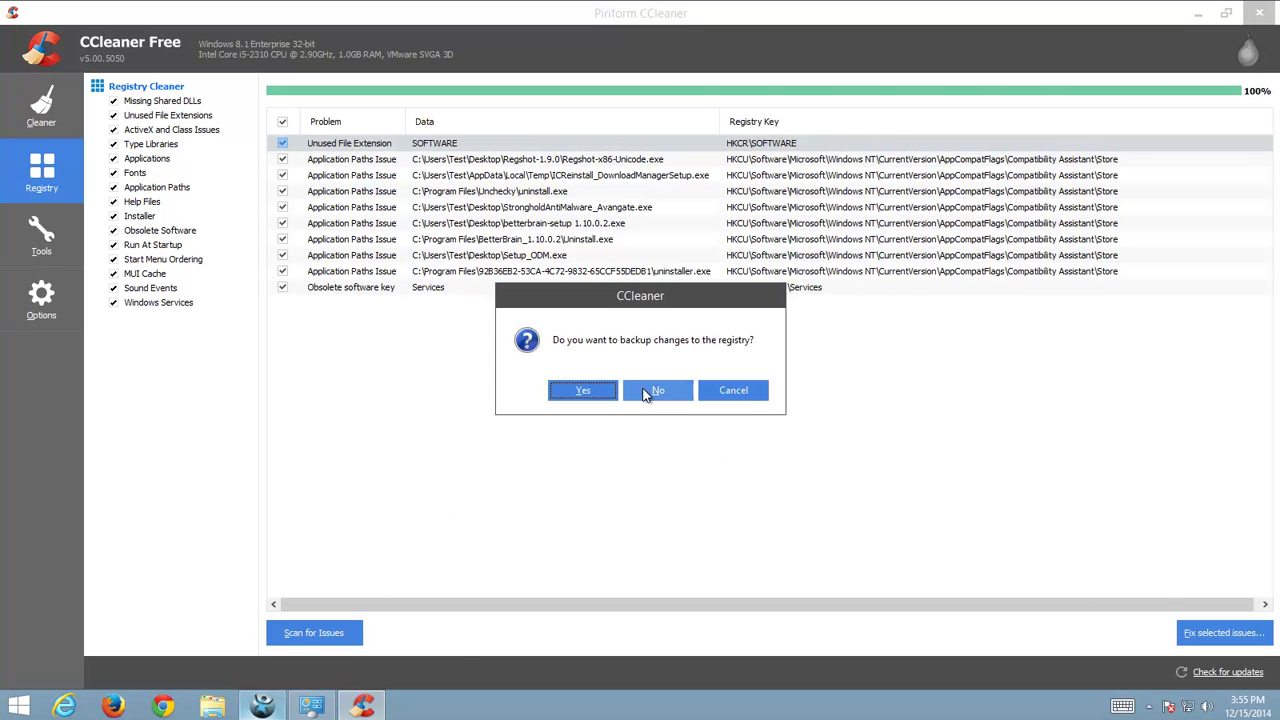
{"action": "left_click", "coordinate": [656, 394]}
{"action": "left_click", "coordinate": [660, 421]}
{"action": "left_click", "coordinate": [785, 430]}
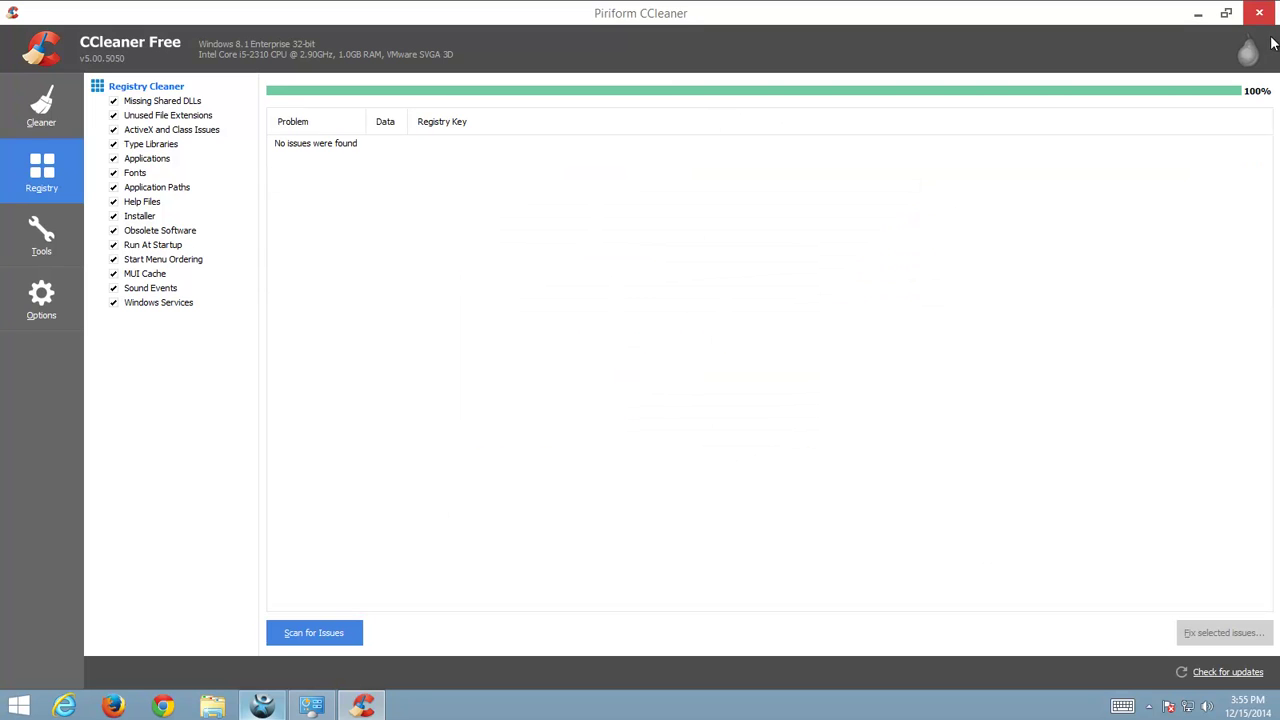
{"action": "left_click", "coordinate": [1259, 13]}
{"action": "right_click", "coordinate": [135, 300]}
{"action": "left_click", "coordinate": [134, 346]}
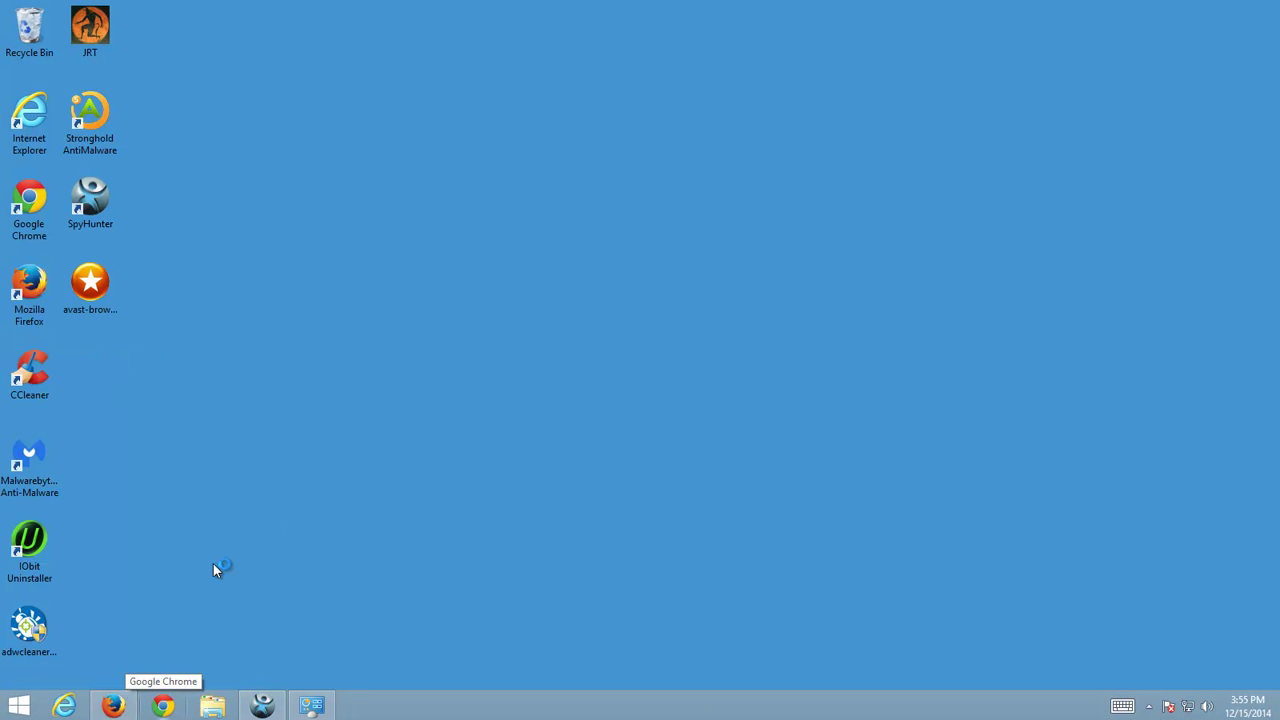
Open sears.com in Firefox and examine the whole page for leftover Couponarific ads
{"action": "left_click", "coordinate": [133, 690]}
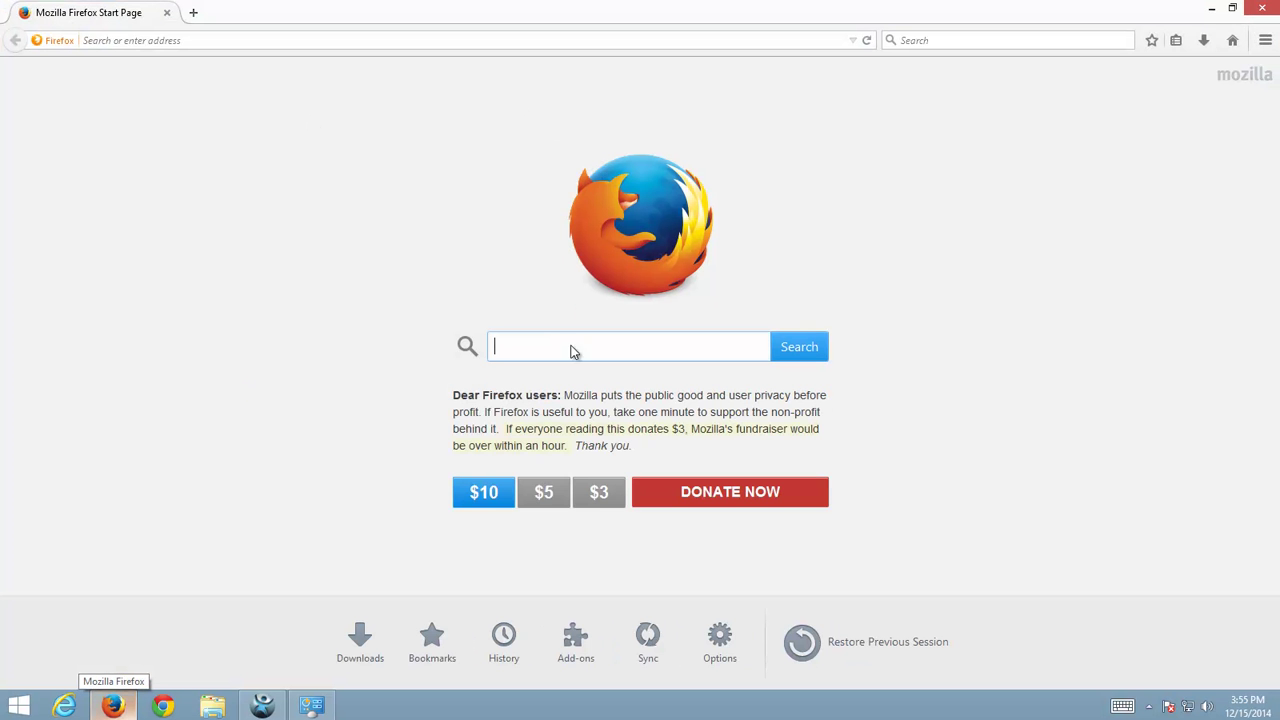
{"action": "left_click", "coordinate": [134, 40]}
{"action": "type", "text": "sea"}
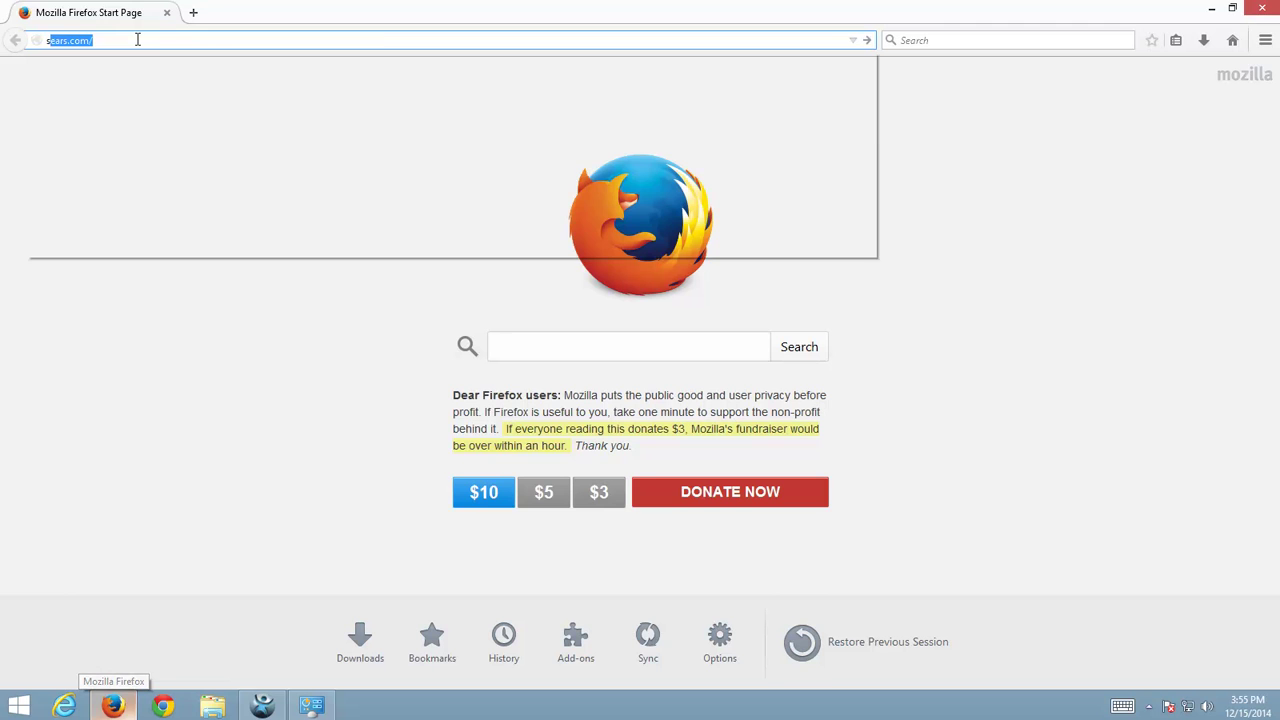
{"action": "type", "text": "rs"}
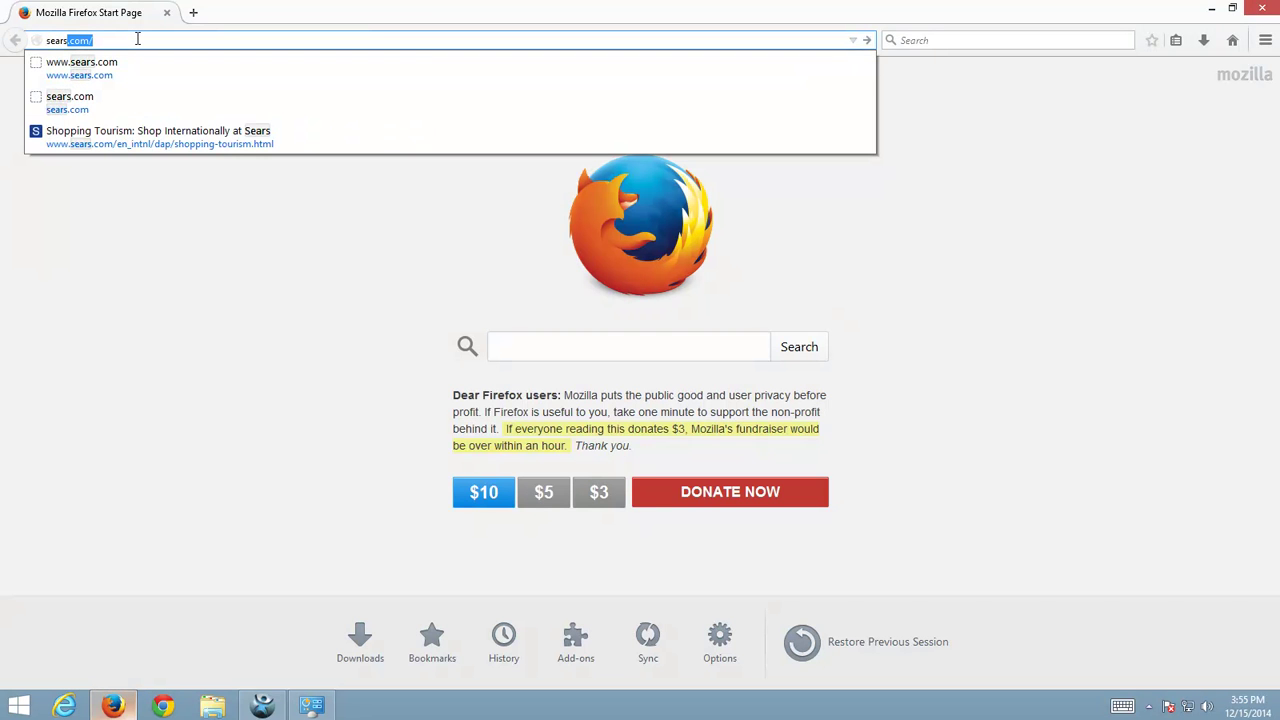
{"action": "key", "text": "Return"}
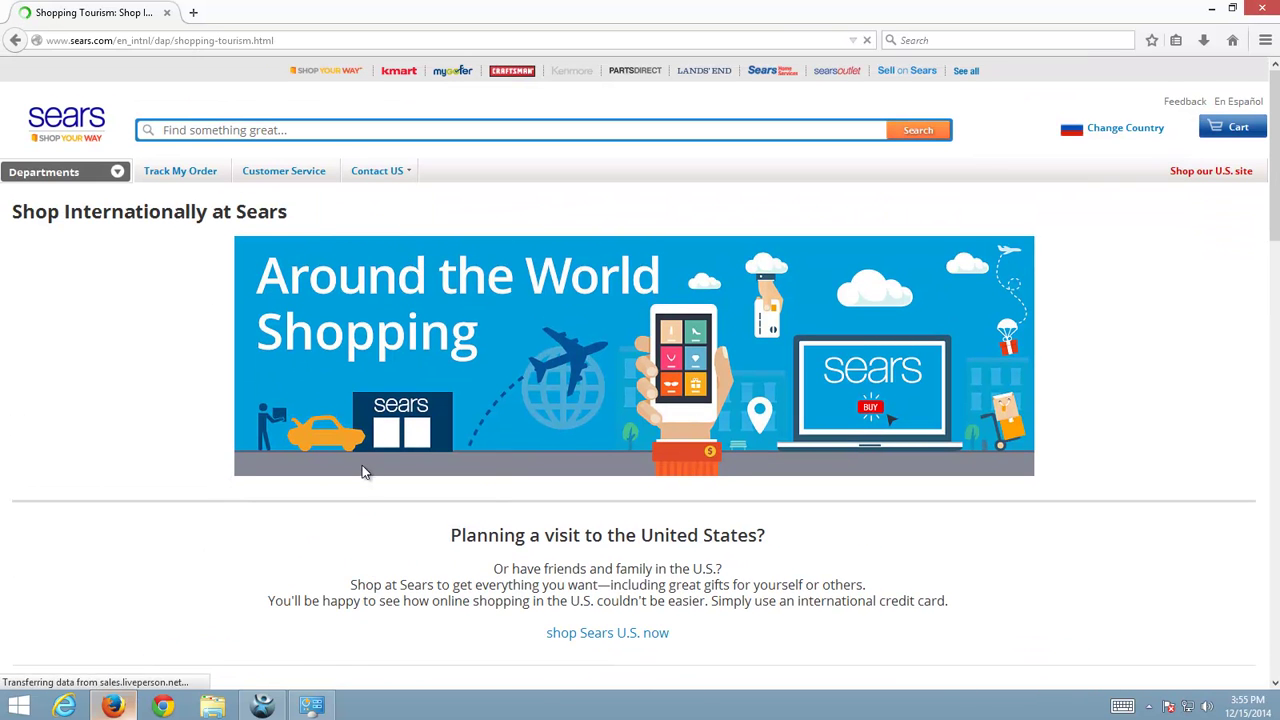
{"action": "scroll", "coordinate": [365, 465], "scroll_direction": "down", "scroll_amount": 7}
{"action": "scroll", "coordinate": [378, 453], "scroll_direction": "down", "scroll_amount": 8}
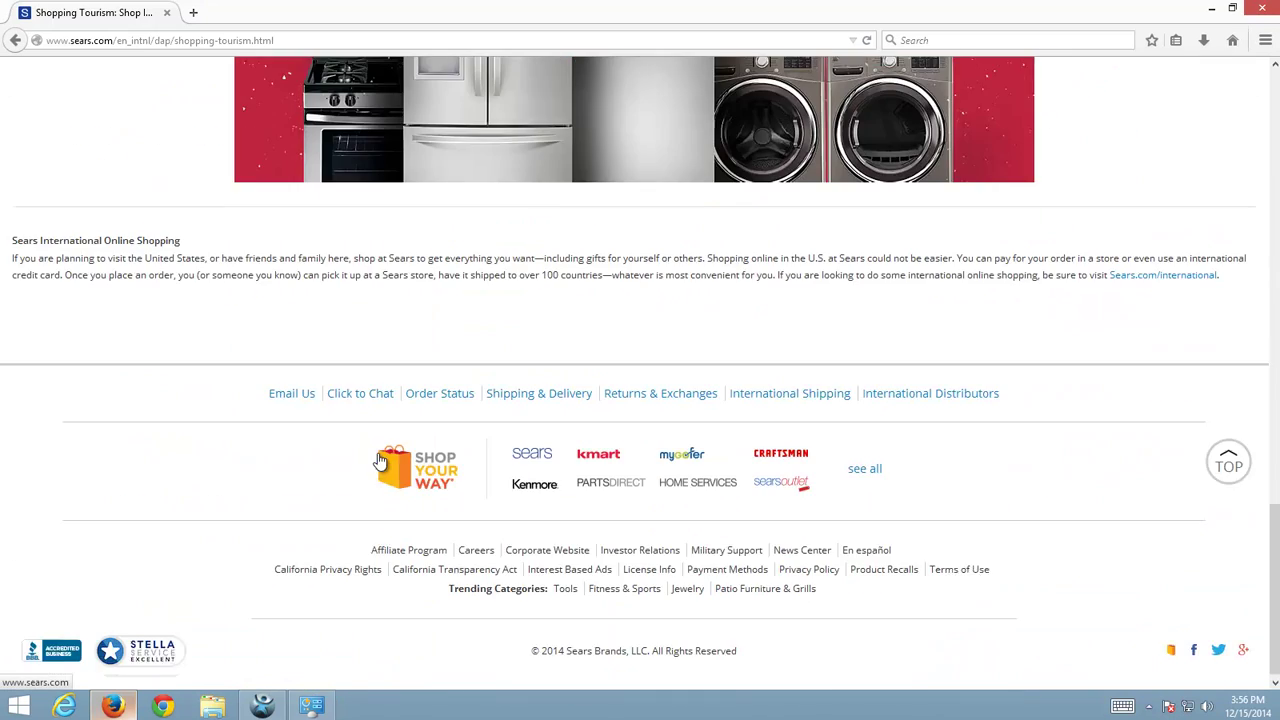
{"action": "scroll", "coordinate": [500, 466], "scroll_direction": "up", "scroll_amount": 6}
{"action": "scroll", "coordinate": [527, 498], "scroll_direction": "up", "scroll_amount": 10}
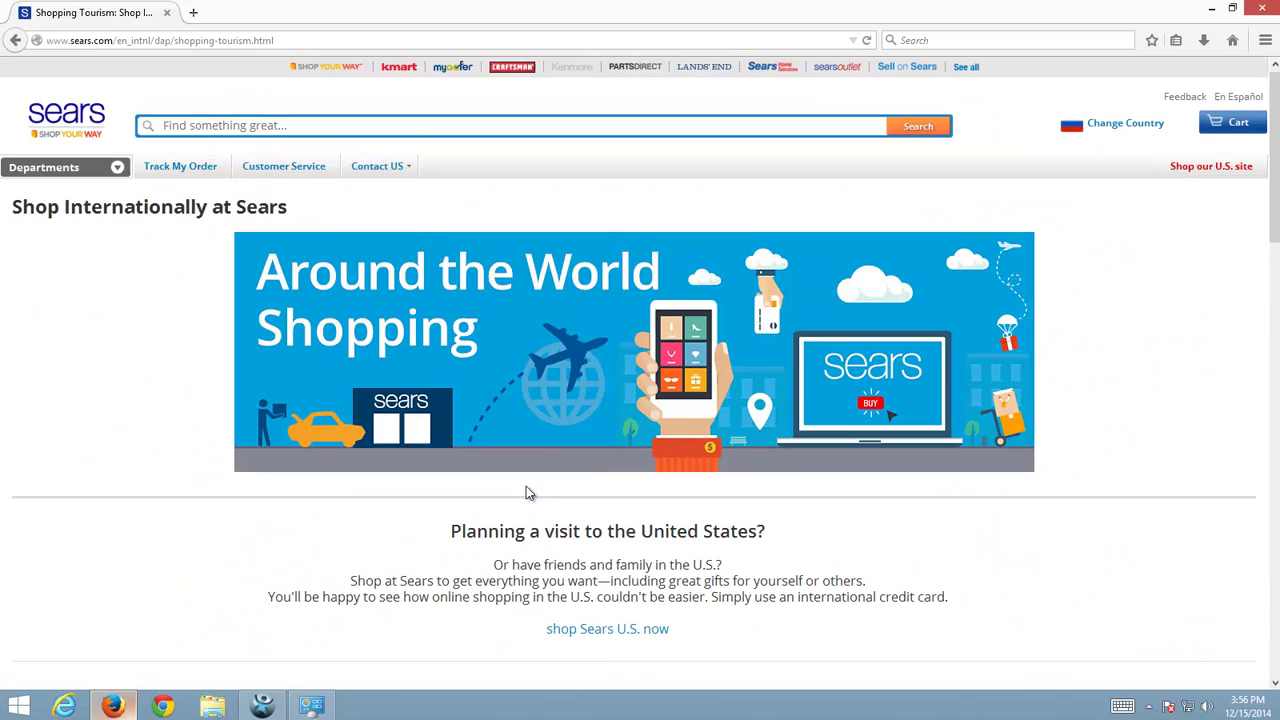
Open Internet Explorer maximized, check its start page for adware signs, and minimize the window
{"action": "left_click", "coordinate": [80, 708]}
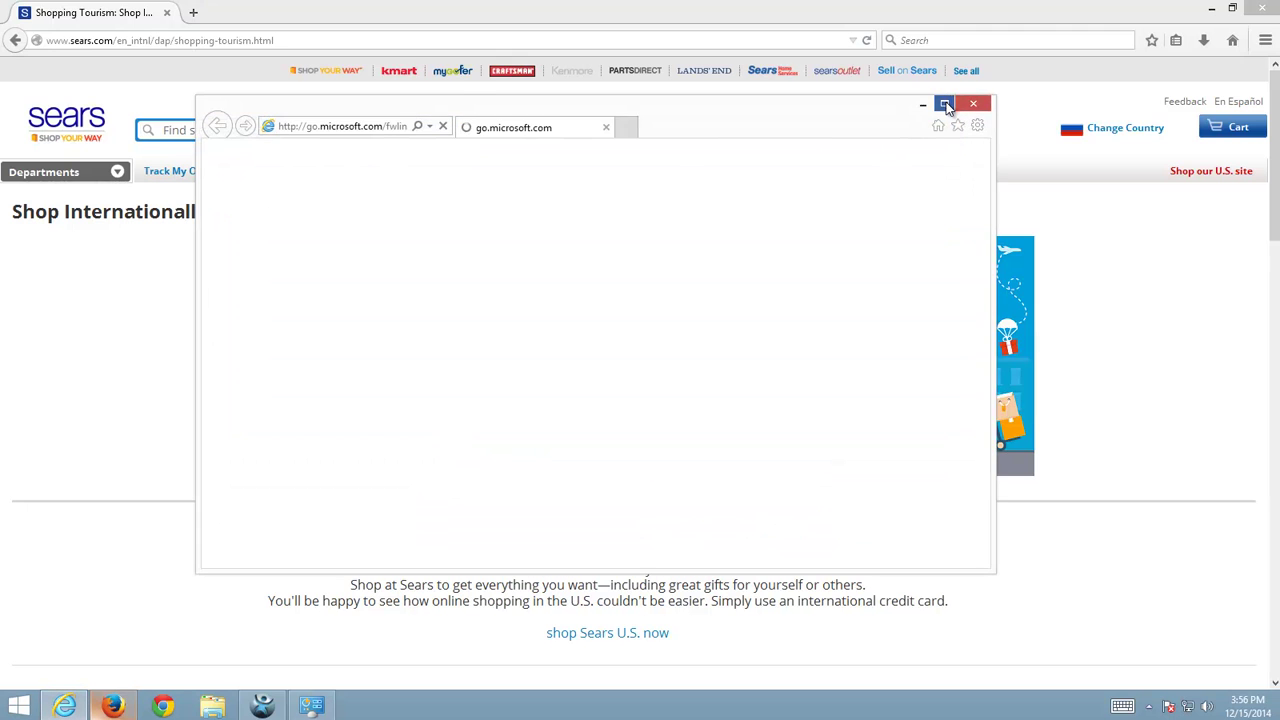
{"action": "left_click", "coordinate": [944, 103]}
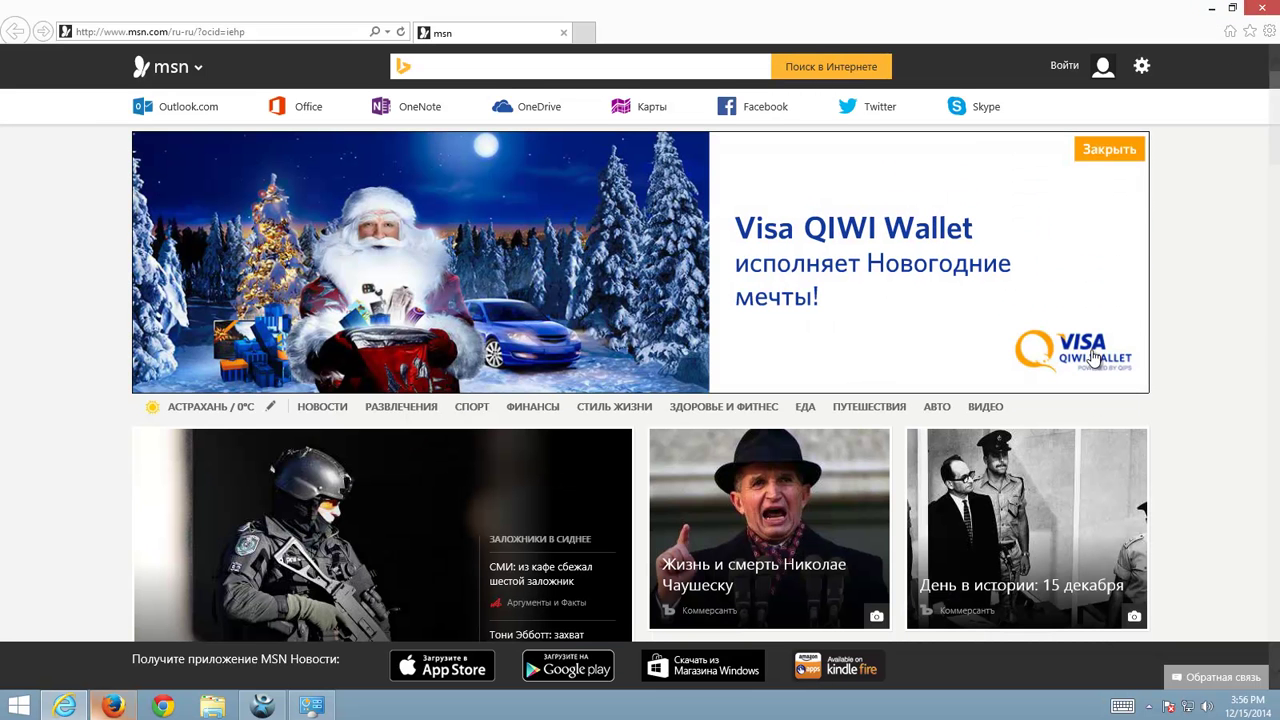
{"action": "left_click", "coordinate": [1210, 14]}
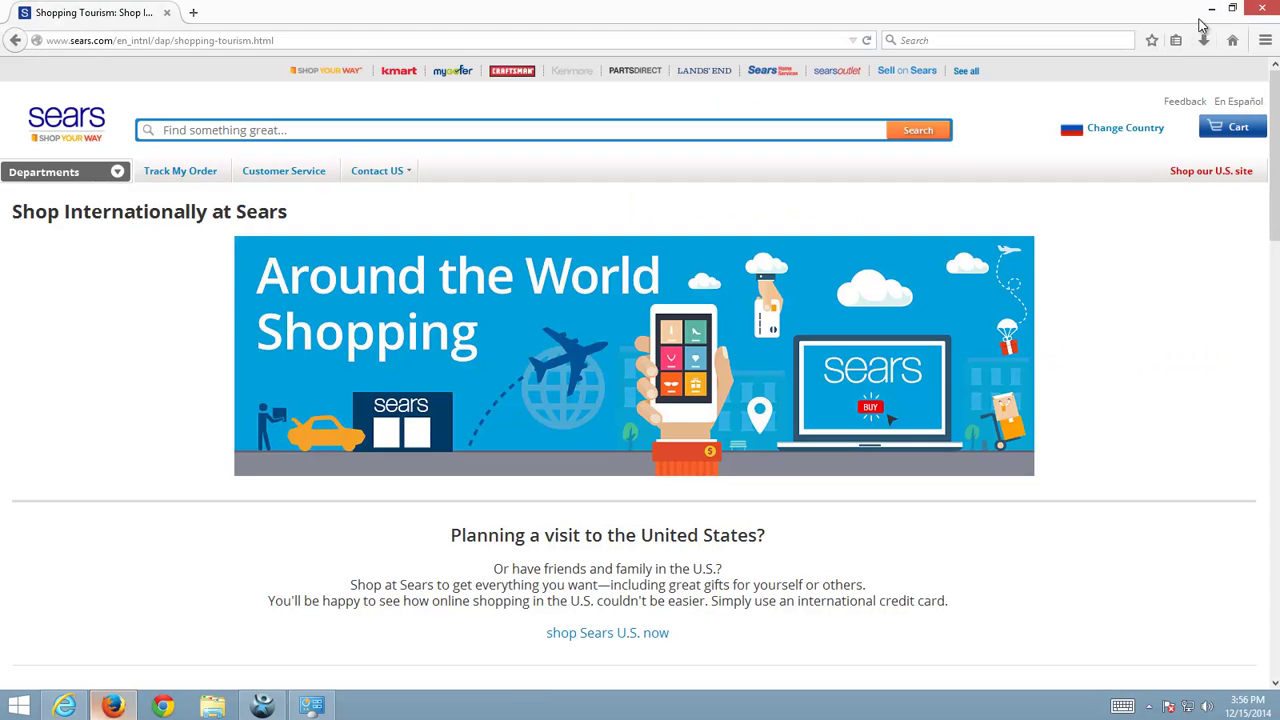